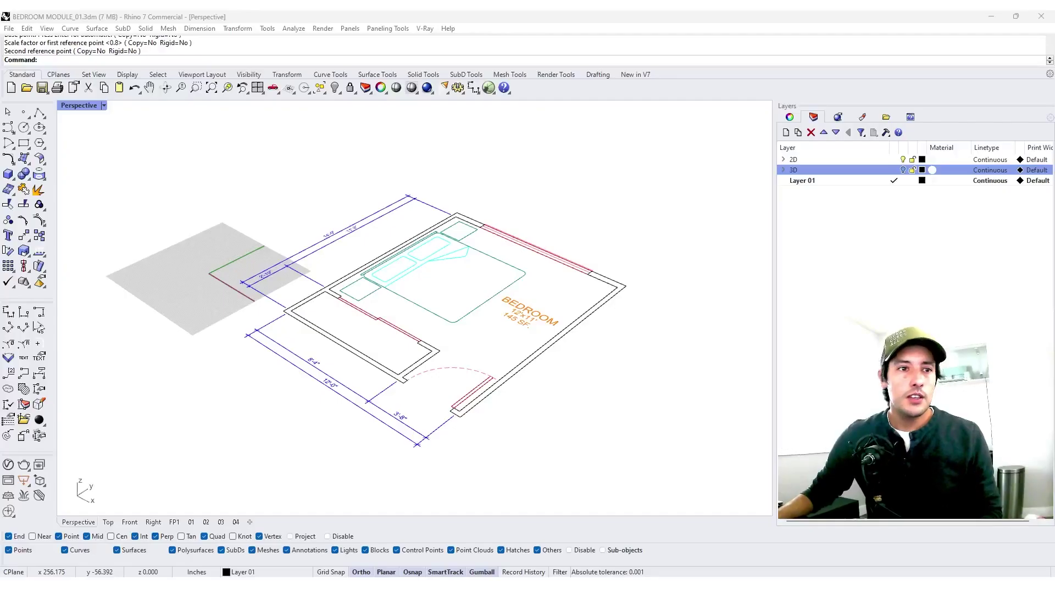
- Turn on the 3D layer and examine the bedroom plan and its walls from several angles
right_click_drag(394, 329, 391, 292, "shift")
right_click_drag(405, 375, 338, 407)
scroll(379, 374, "down", 3)
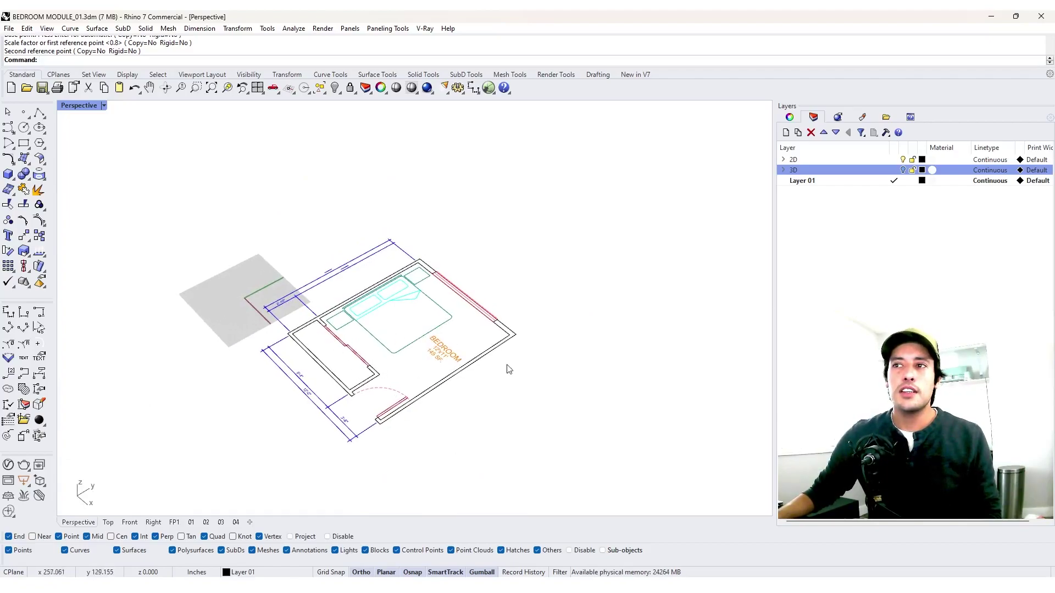
scroll(370, 401, "up", 3)
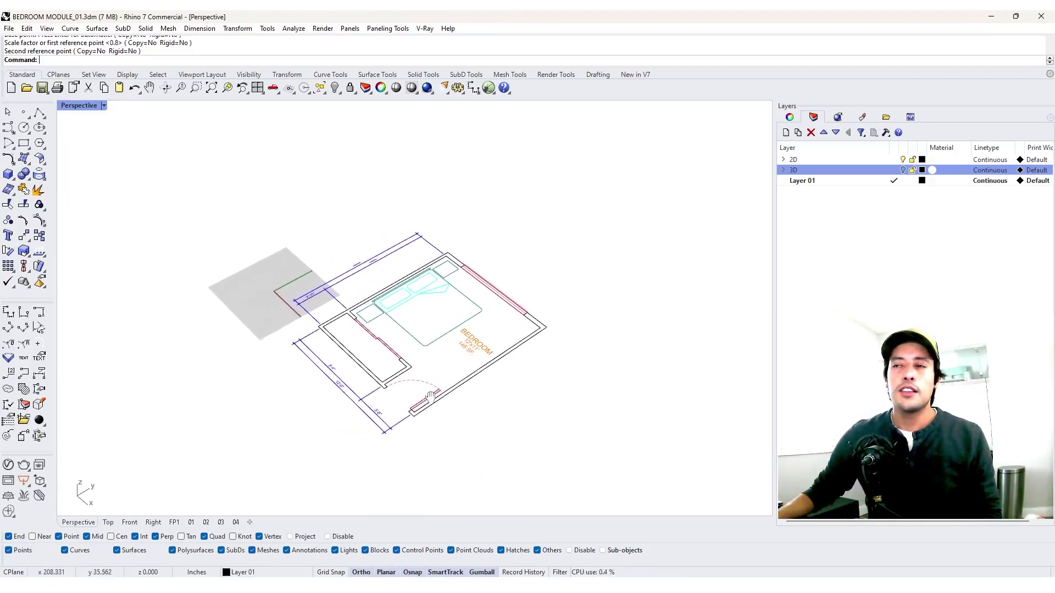
scroll(424, 386, "up", 2)
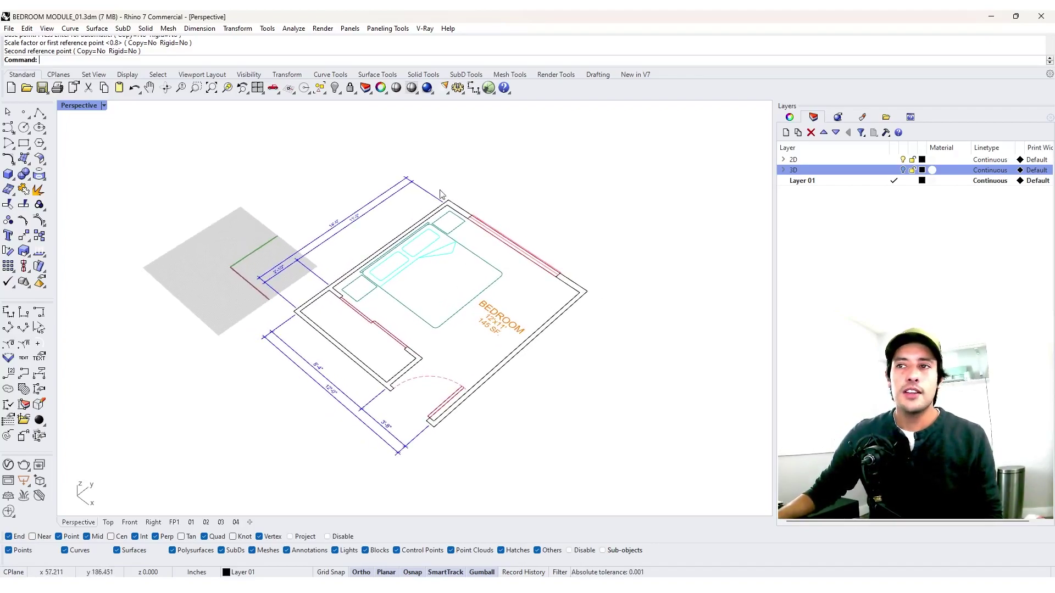
right_click_drag(469, 281, 498, 248)
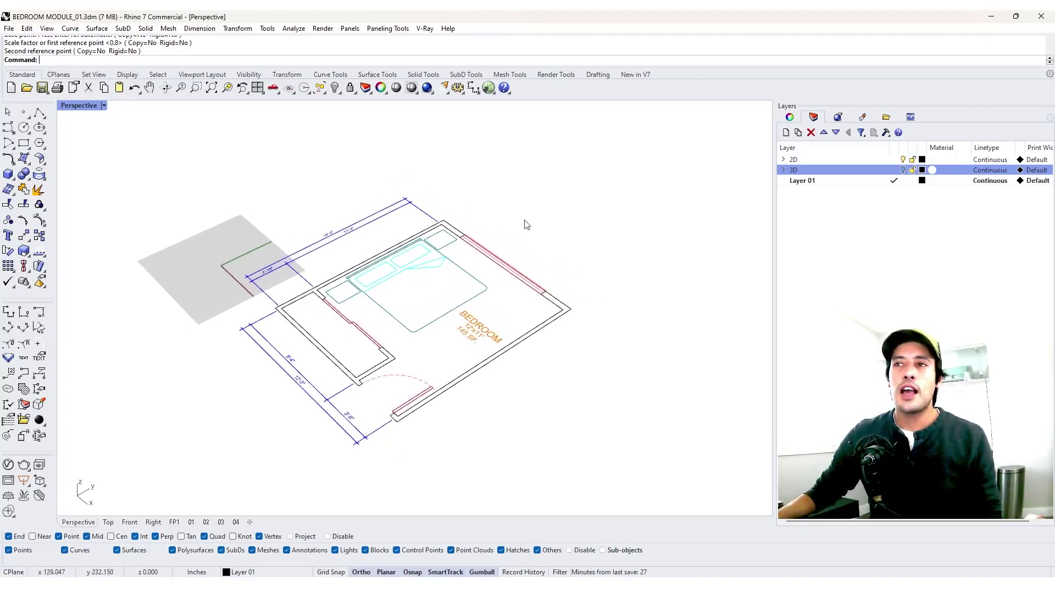
left_click(902, 170)
right_click_drag(576, 302, 467, 288)
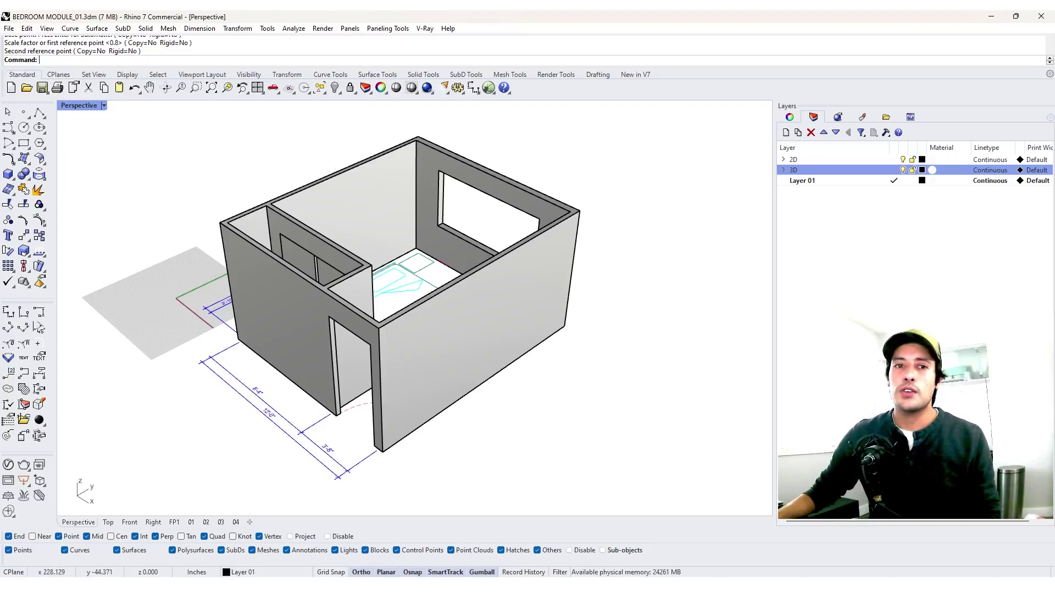
mouse_move(456, 291)
right_mouse_down()
mouse_move(440, 306)
mouse_move(464, 299)
mouse_move(467, 307)
right_mouse_up()
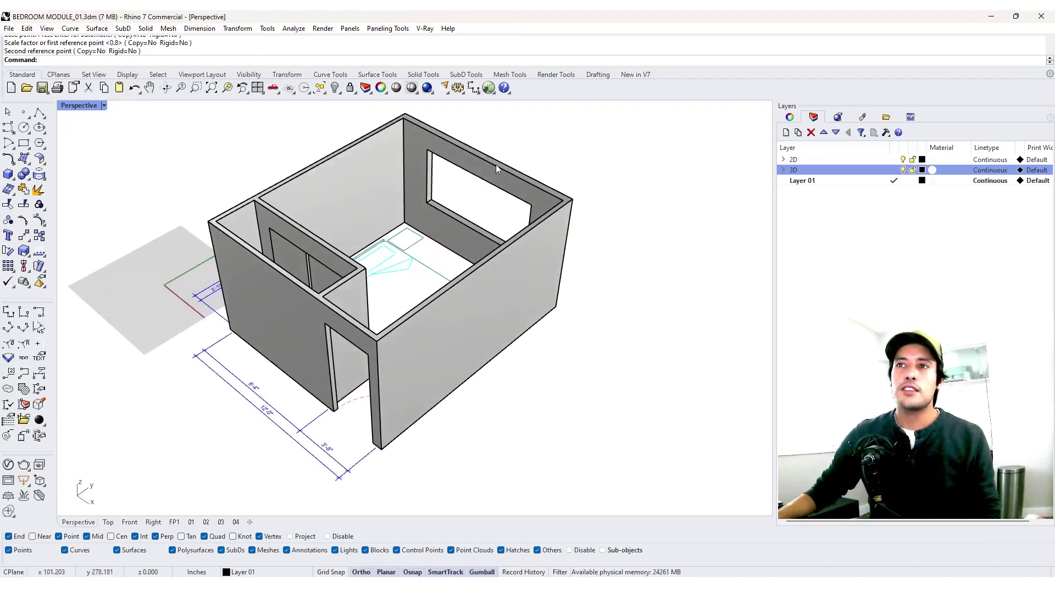
right_click_drag(422, 382, 439, 363)
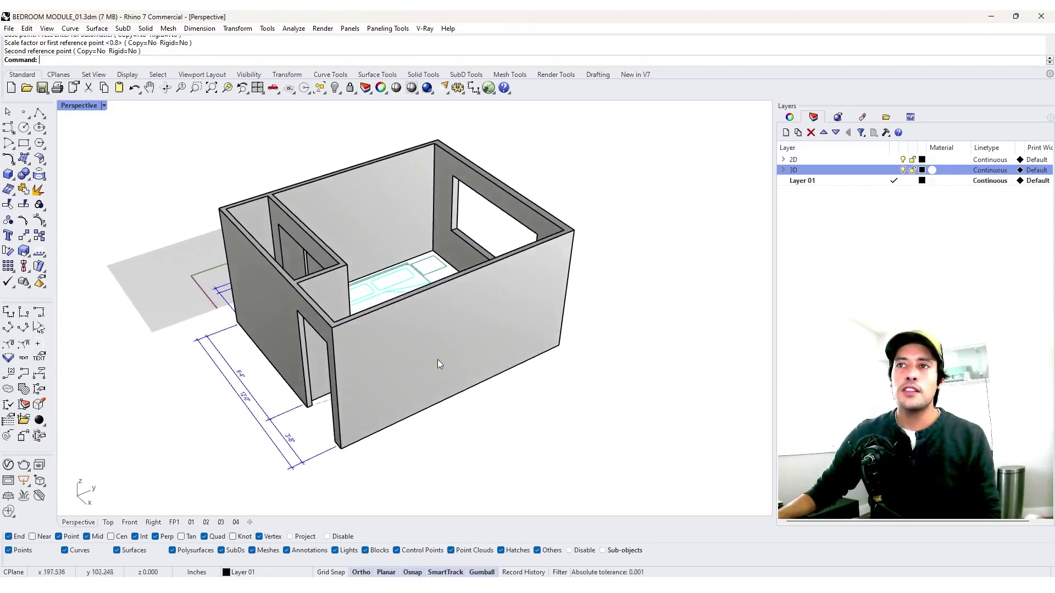
right_click_drag(403, 314, 426, 313)
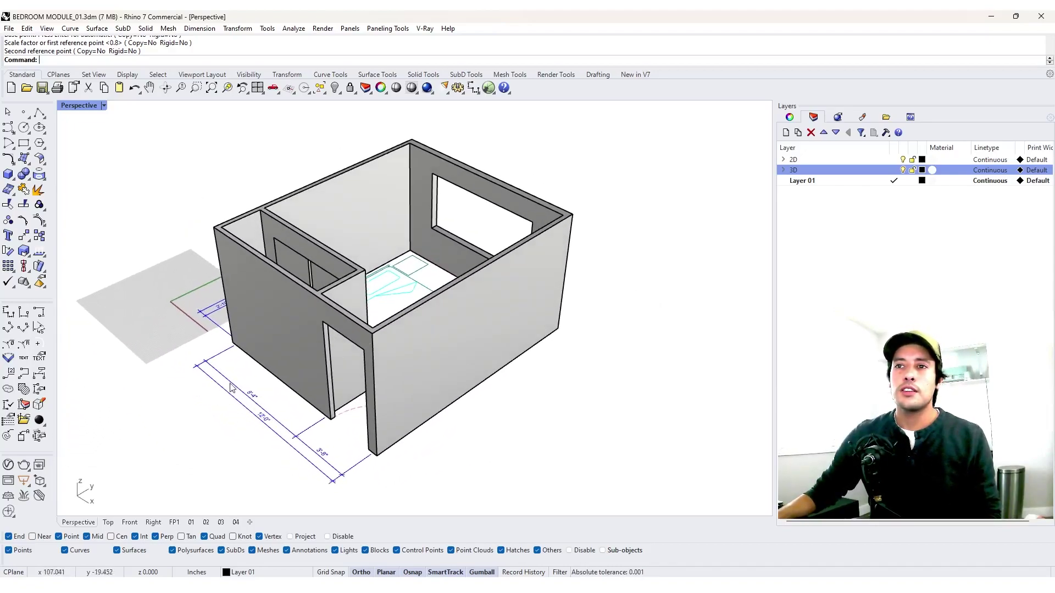
right_click_drag(350, 413, 404, 379, "shift")
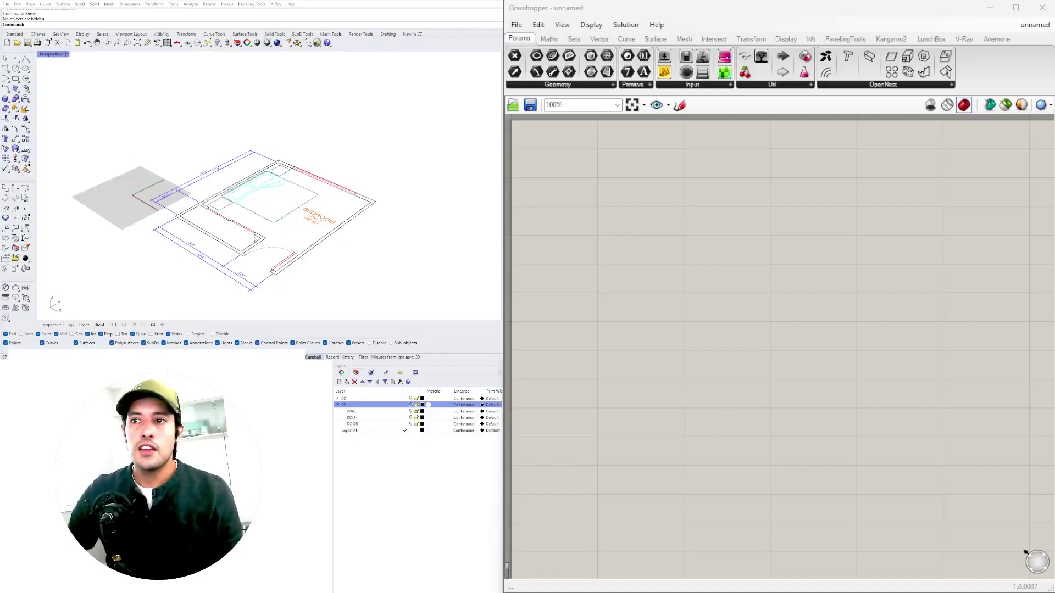
- Show the 3D layer and hide the 2D layer so only the bedroom walls are displayed
right_click_drag(258, 220, 352, 231)
left_click(410, 405)
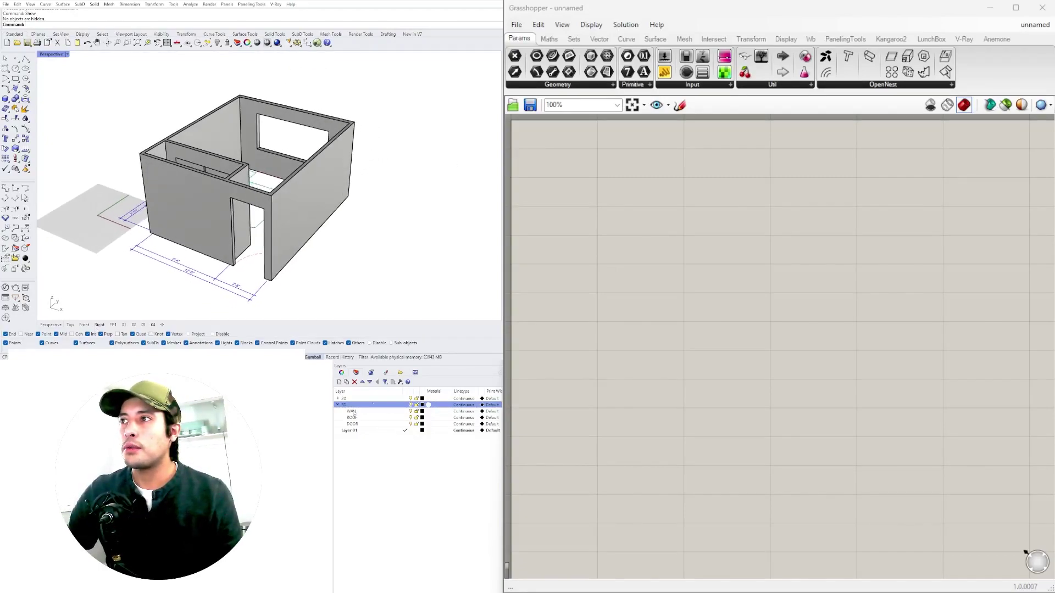
left_click(412, 392)
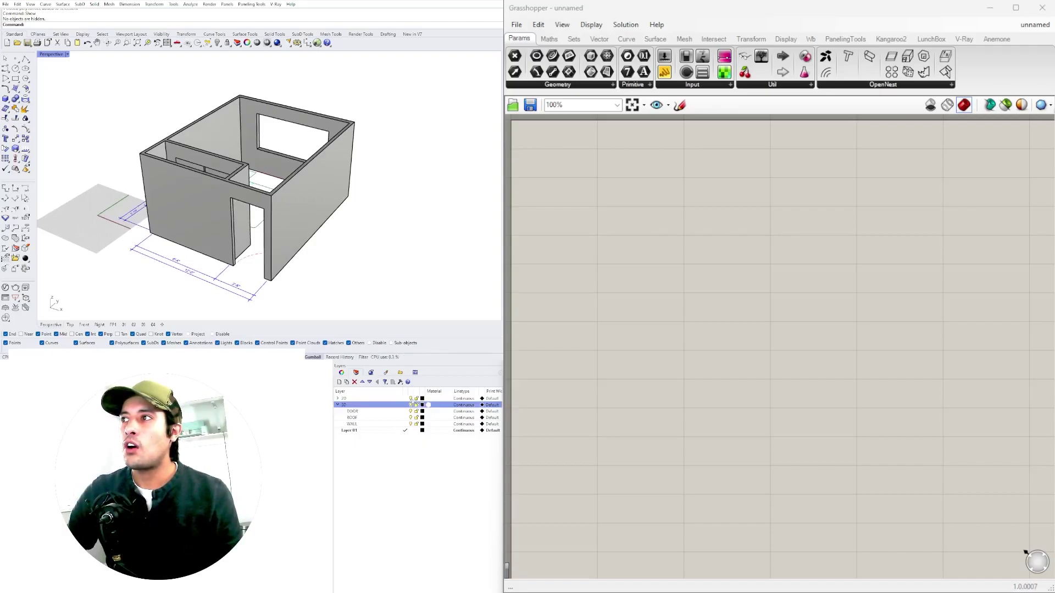
left_click(411, 398)
right_click_drag(286, 247, 299, 195)
- Switch to Grasshopper, add a Brep parameter to the canvas and place it near the upper middle
double_click(618, 216)
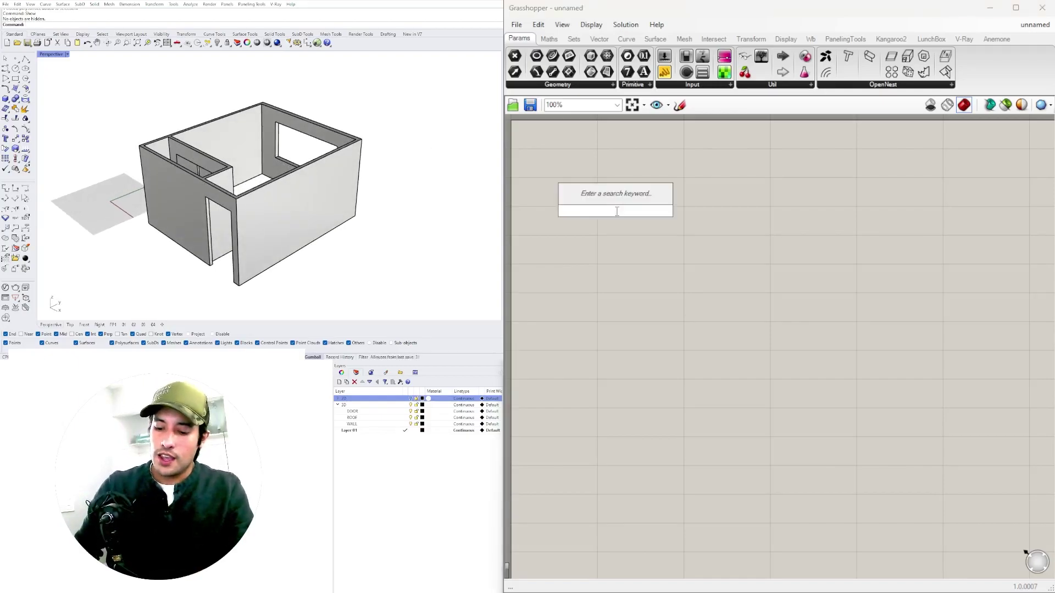
type("BREP")
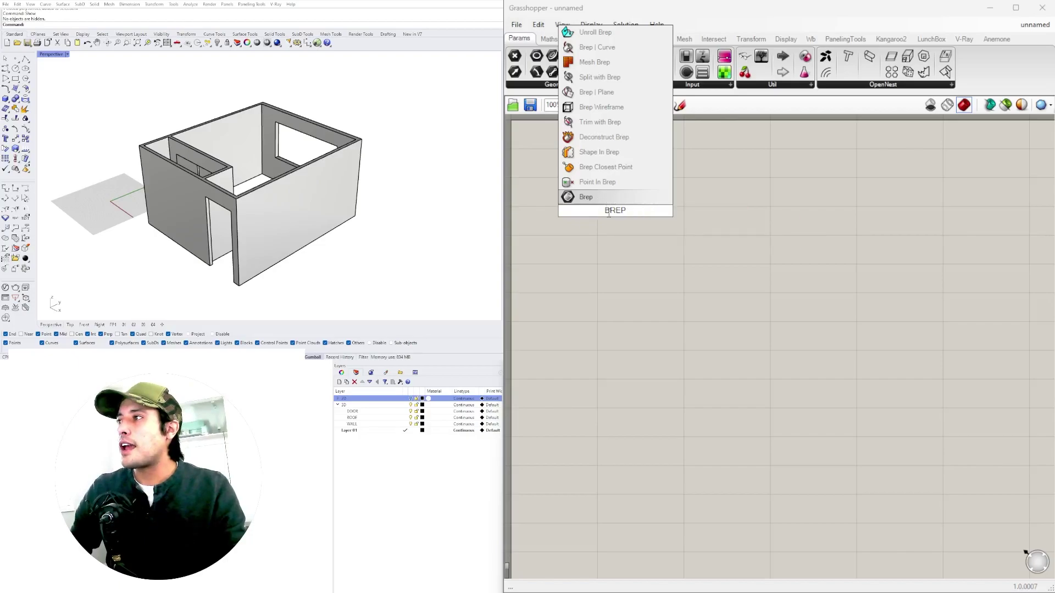
left_click(597, 198)
left_click_drag(647, 204, 706, 182)
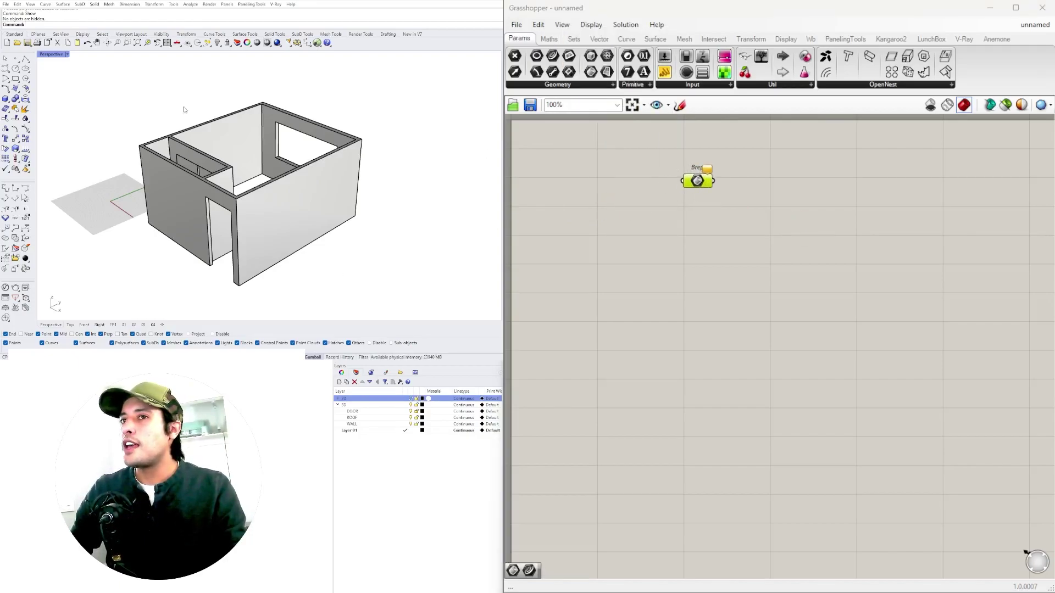
- Select all the bedroom walls in Rhino and reference them in the Brep parameter as multiple breps
left_click_drag(412, 295, 99, 88)
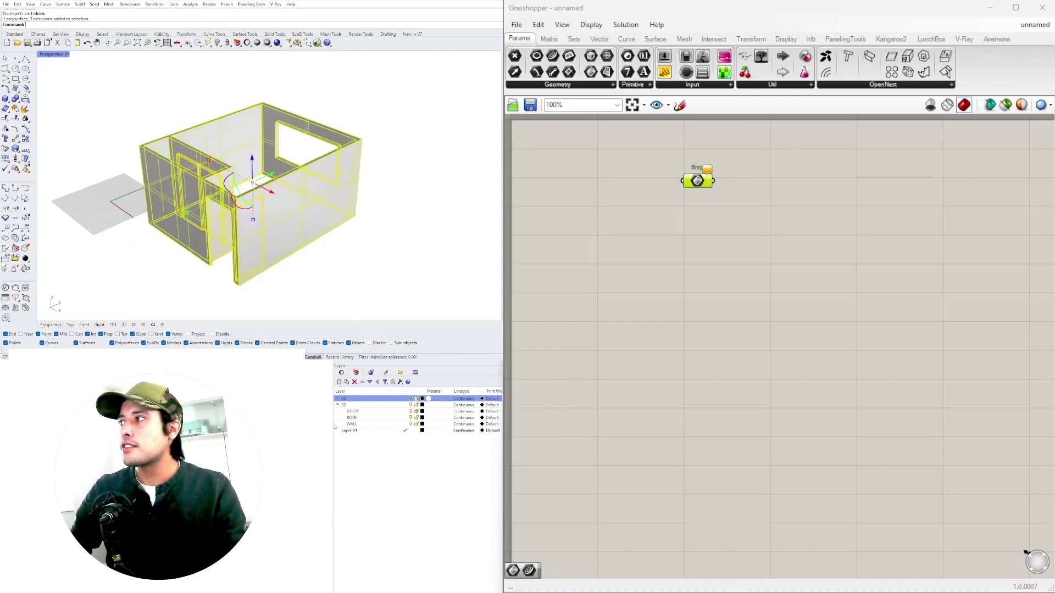
right_click(698, 182)
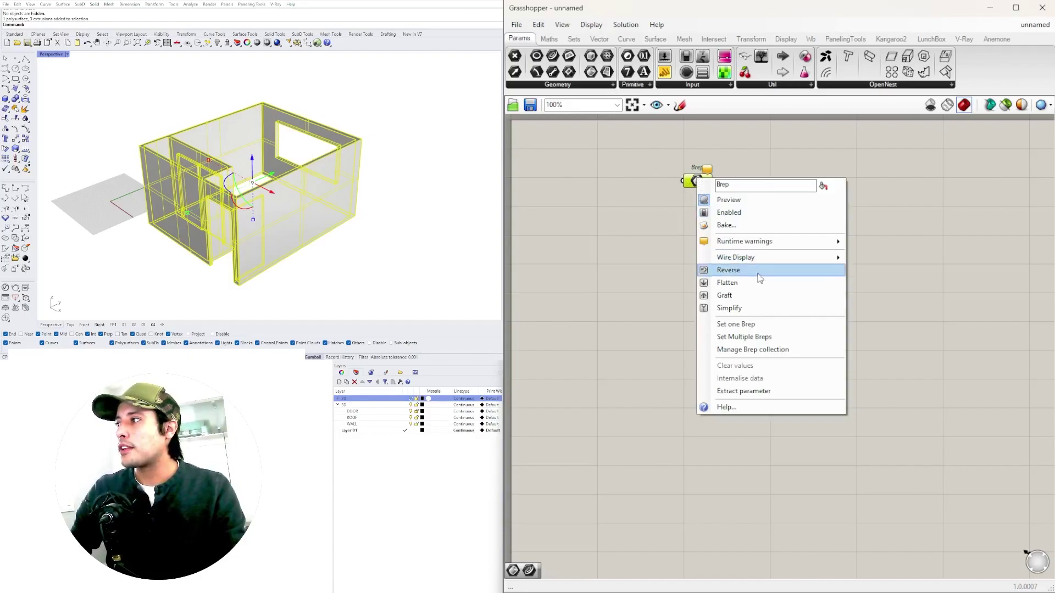
left_click(756, 336)
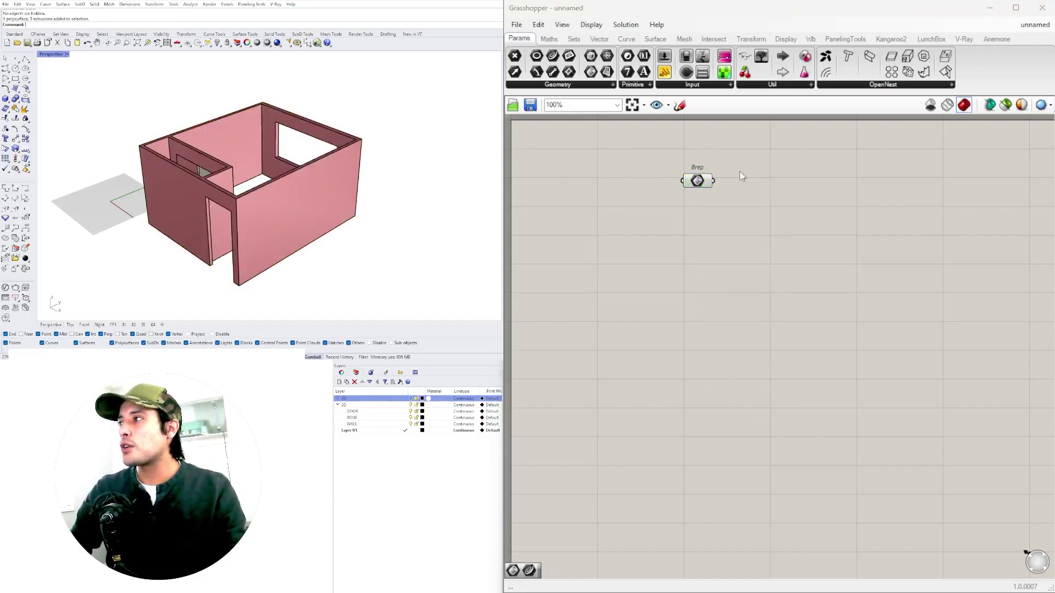
left_click(698, 180)
left_click(698, 210)
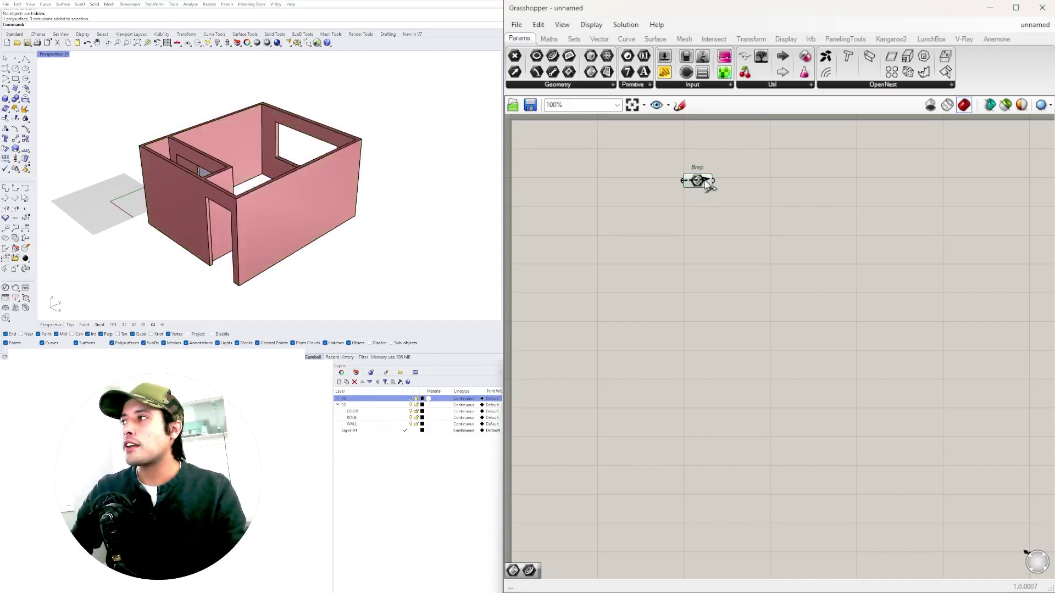
left_click_drag(705, 181, 748, 162)
- Switch to Rhino and hide the original wall geometry, leaving only the Grasshopper preview
left_click(409, 301)
left_click_drag(409, 302, 66, 69)
key("ctrl+h")
right_click_drag(264, 125, 384, 191)
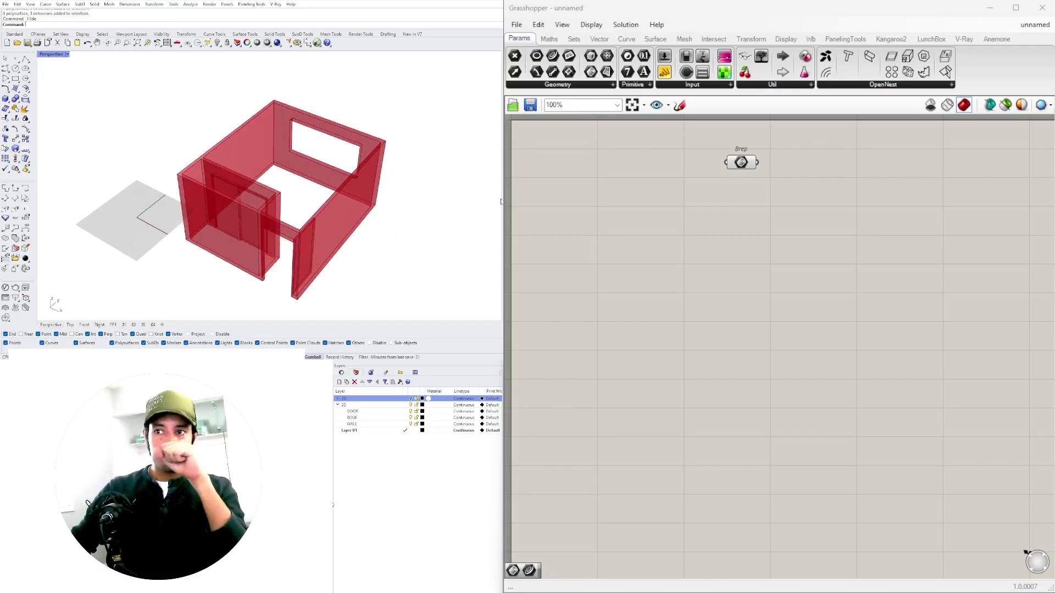
- Duplicate the Brep parameter in Grasshopper and place the copy directly below the original
left_click_drag(745, 174, 720, 177)
scroll(719, 177, "up", 3)
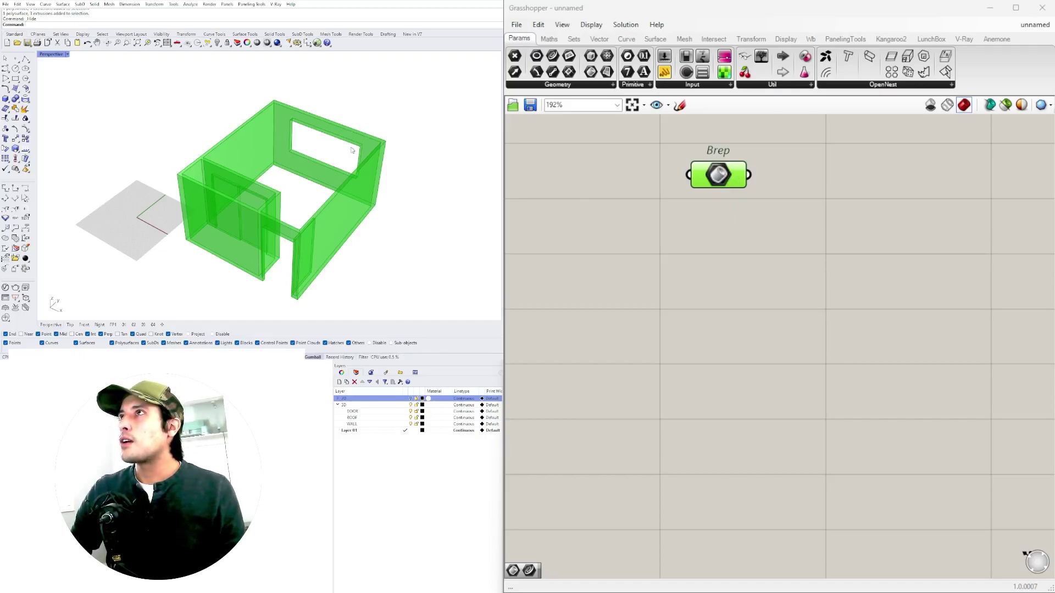
right_click(715, 177)
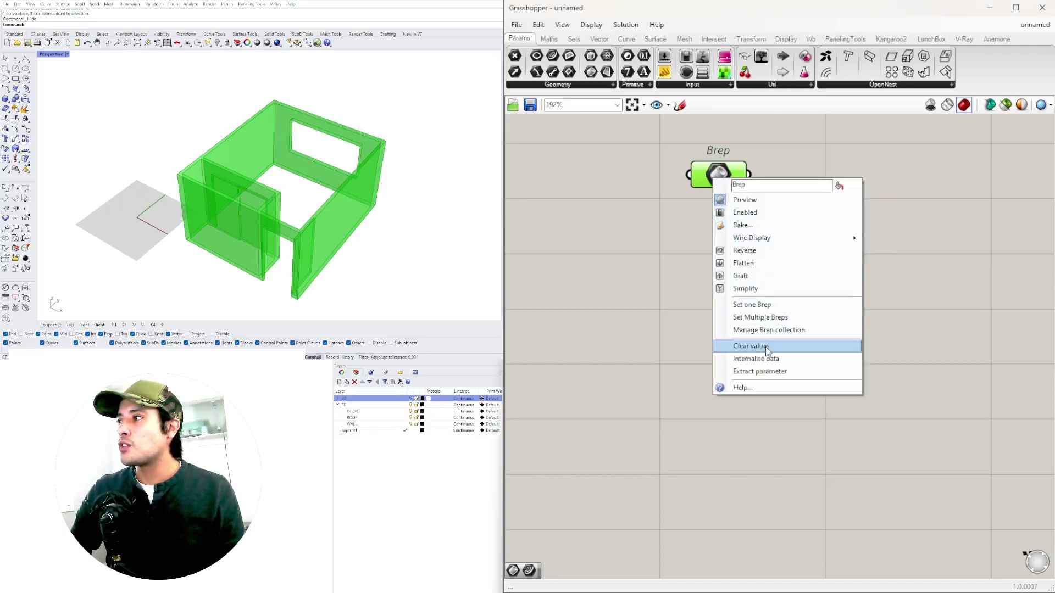
scroll(339, 176, "down", 3)
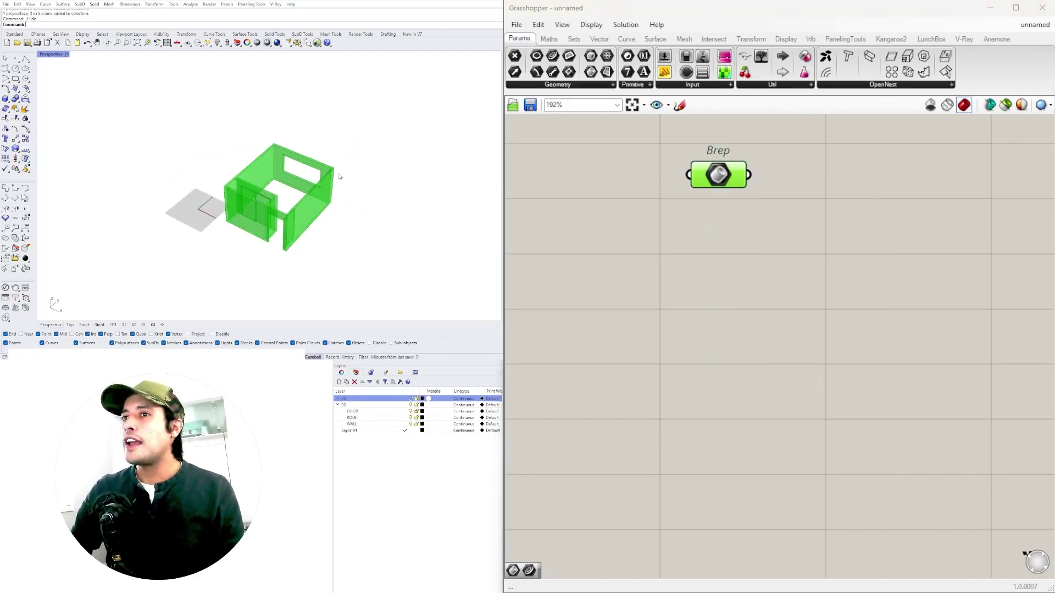
right_click(718, 174)
left_click(714, 201)
left_click_drag(707, 230, 709, 229, "alt")
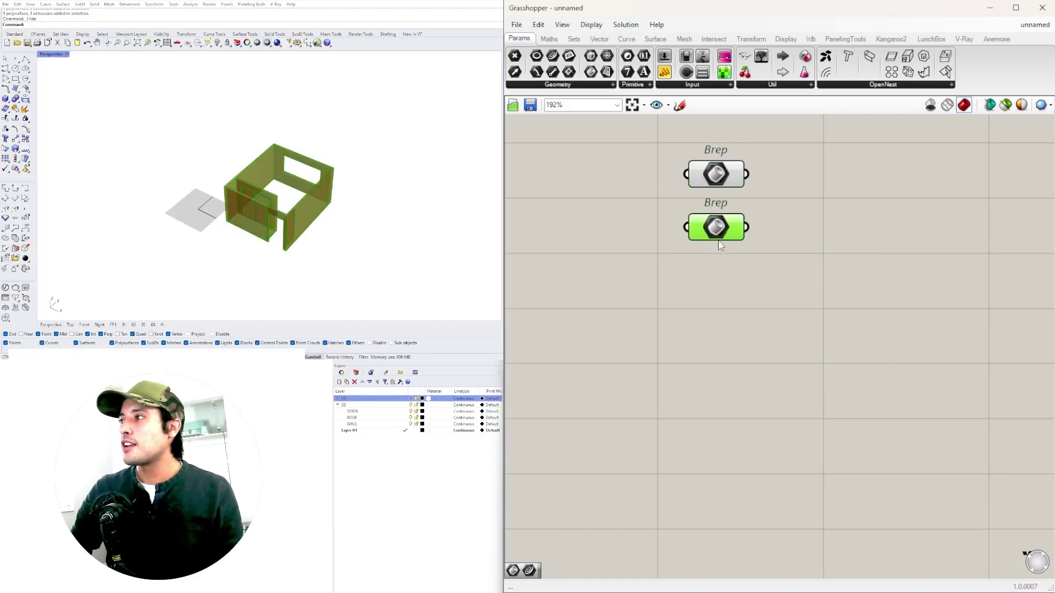
- Internalise the data in the copied Brep parameter and move it away from the original
right_click(713, 231)
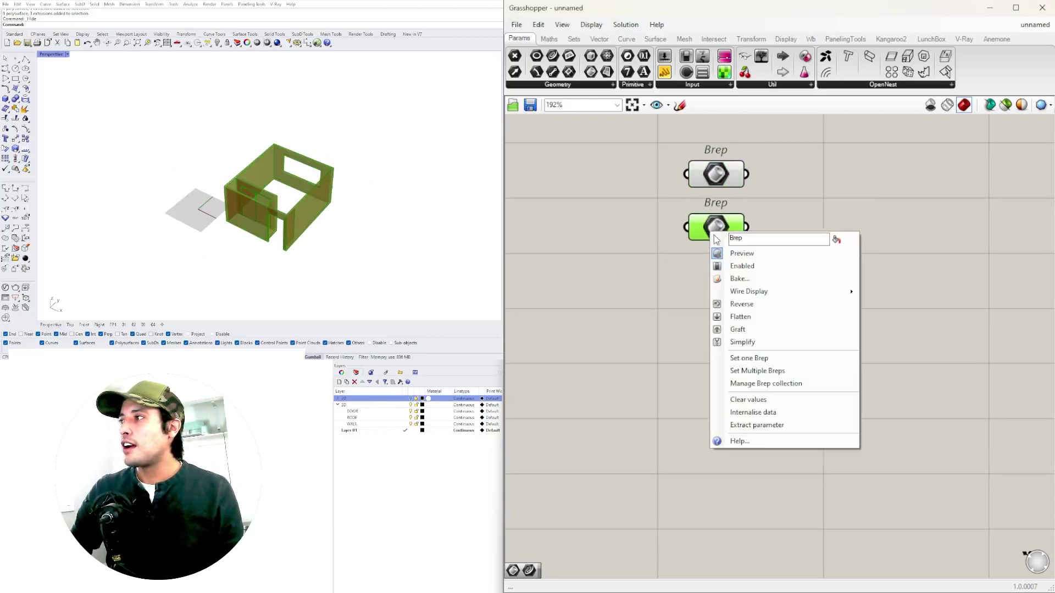
left_click(758, 413)
left_click_drag(719, 235, 819, 267)
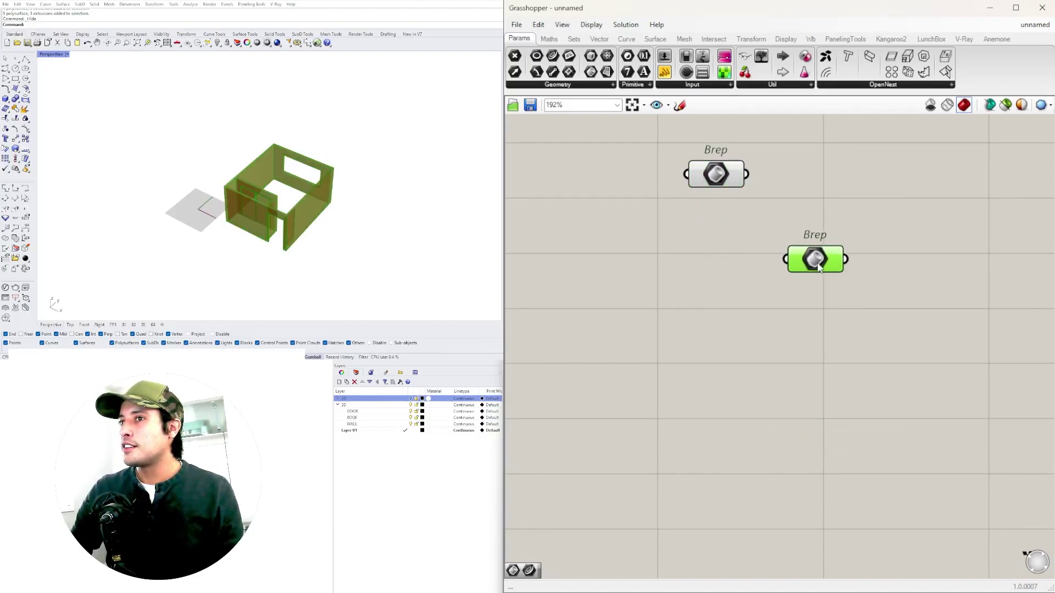
- Unhide the original wall geometry in Rhino with the Show command
left_click(681, 318)
type("Show")
key("Return")
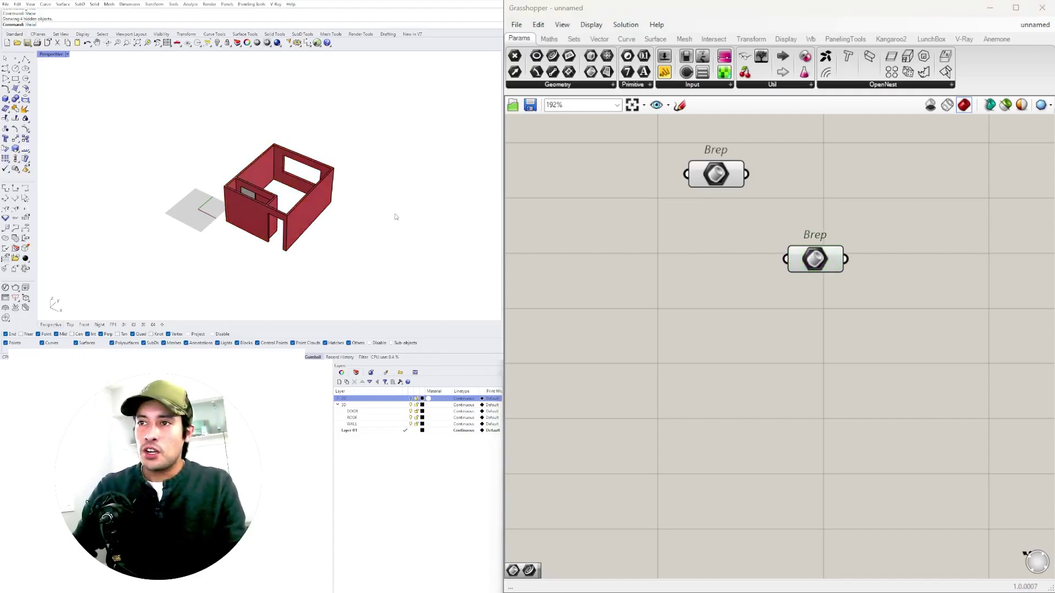
- Delete all the walls in Rhino, and compare the original and internalised Brep parameters in Grasshopper
left_click_drag(379, 275, 182, 142)
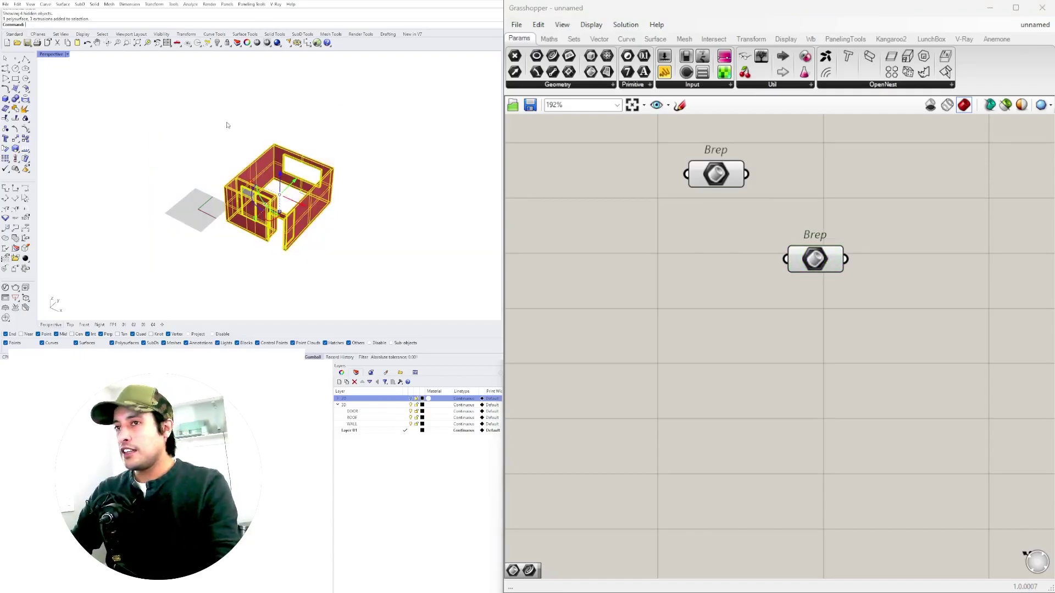
key("Delete")
left_click(734, 174)
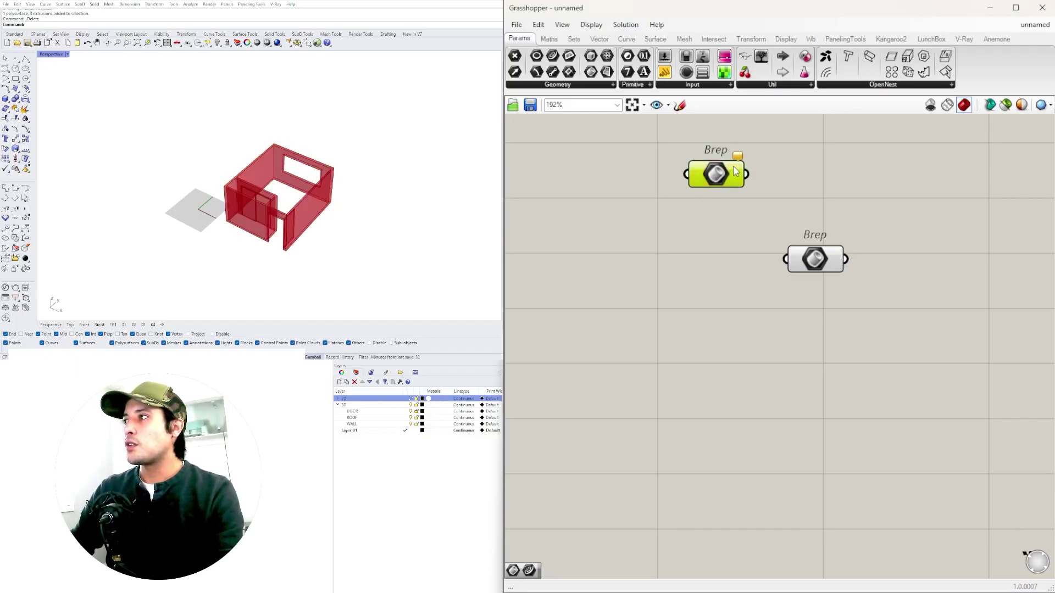
left_click(817, 263)
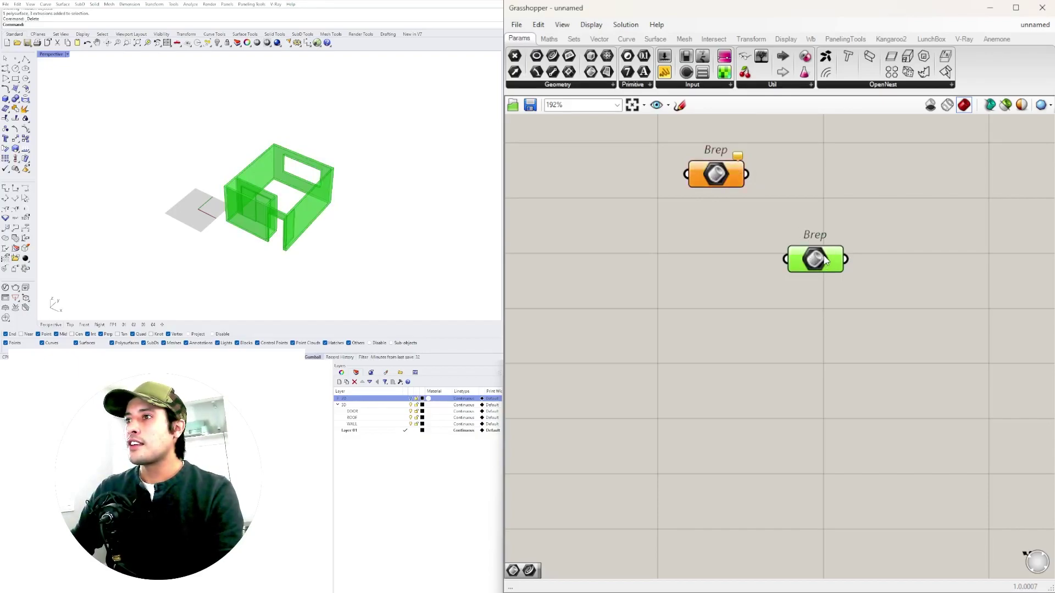
- Move the internalised Brep parameter back to just below the original one
left_click_drag(824, 261, 727, 269)
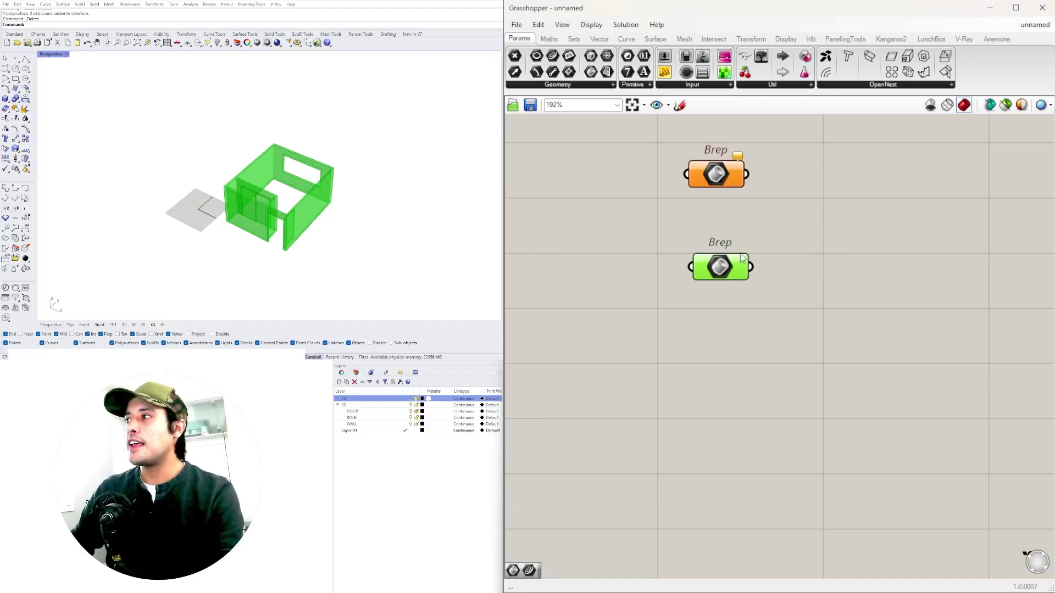
left_click_drag(739, 279, 736, 266)
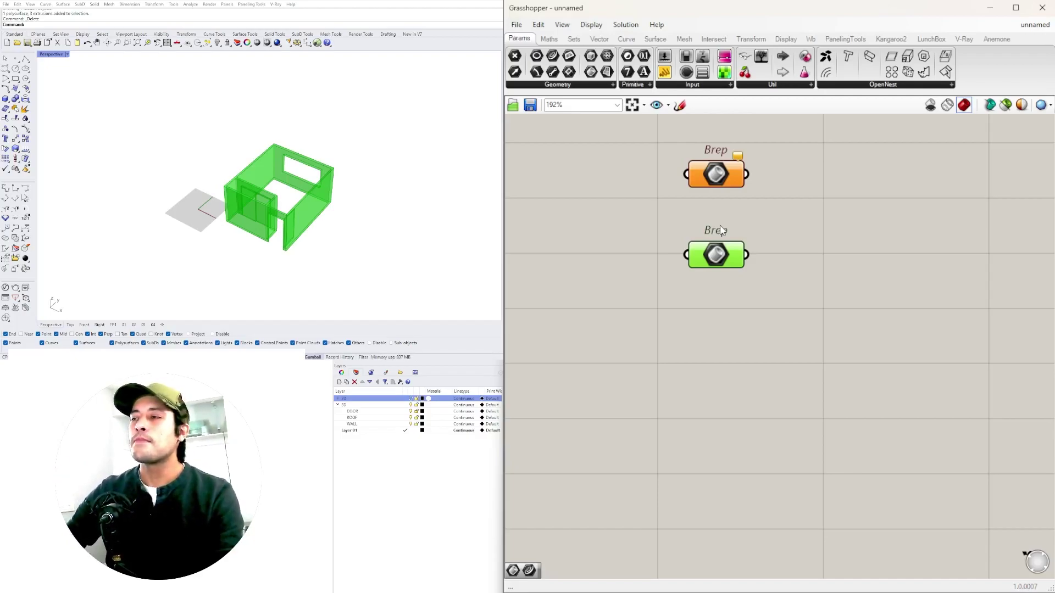
scroll(750, 250, "down", 3)
scroll(725, 215, "up", 3)
mouse_move(748, 268)
left_mouse_down()
mouse_move(739, 280)
mouse_move(750, 253)
left_mouse_up()
- Undo the deletion of the walls in Rhino and select the internalised Brep parameter in Grasshopper
left_click(286, 193)
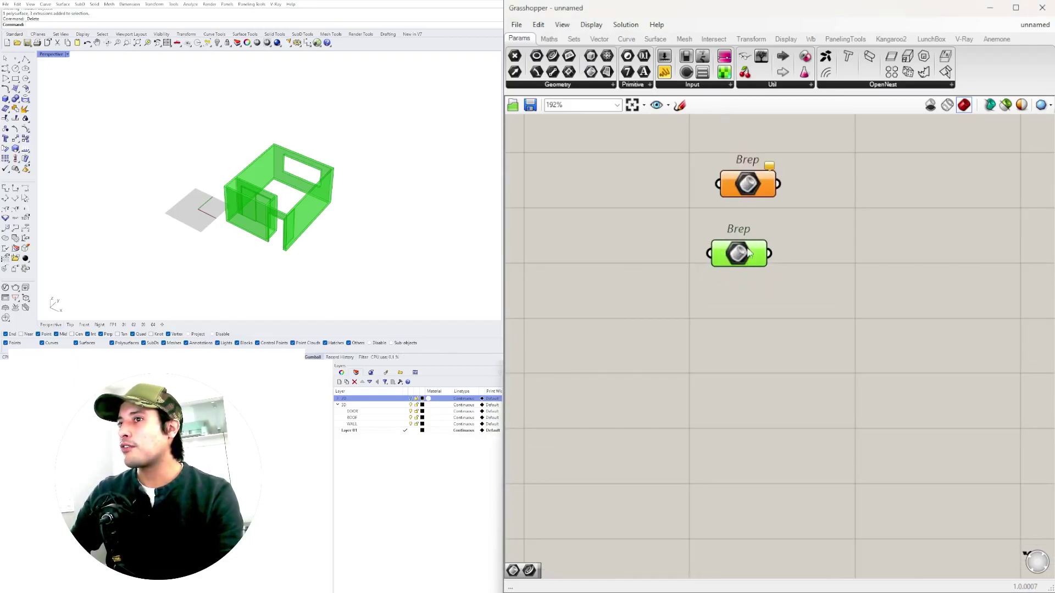
left_click(402, 189)
type("Show")
key("Return")
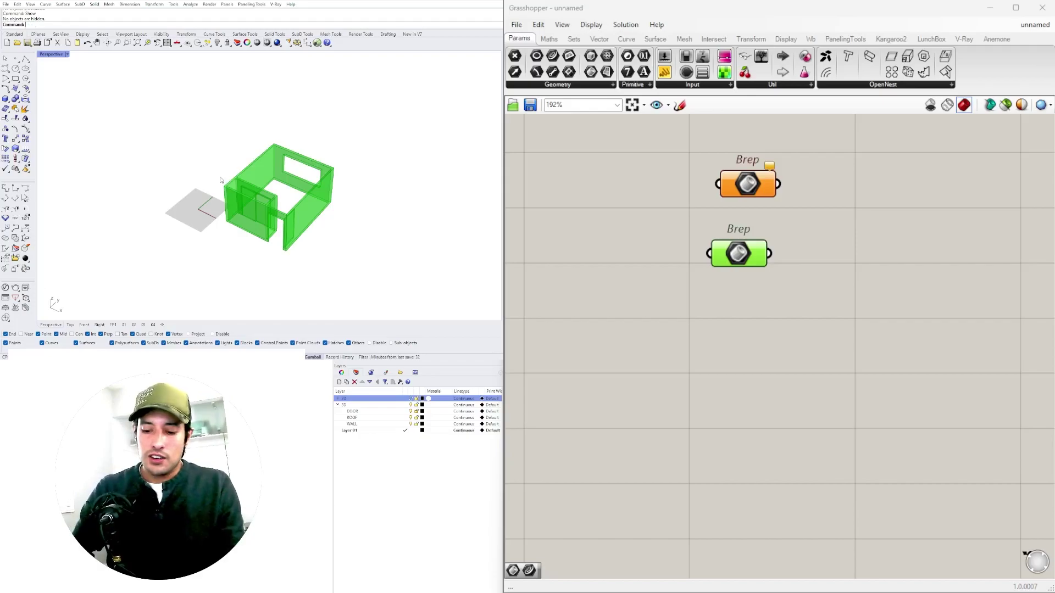
key("ctrl+z")
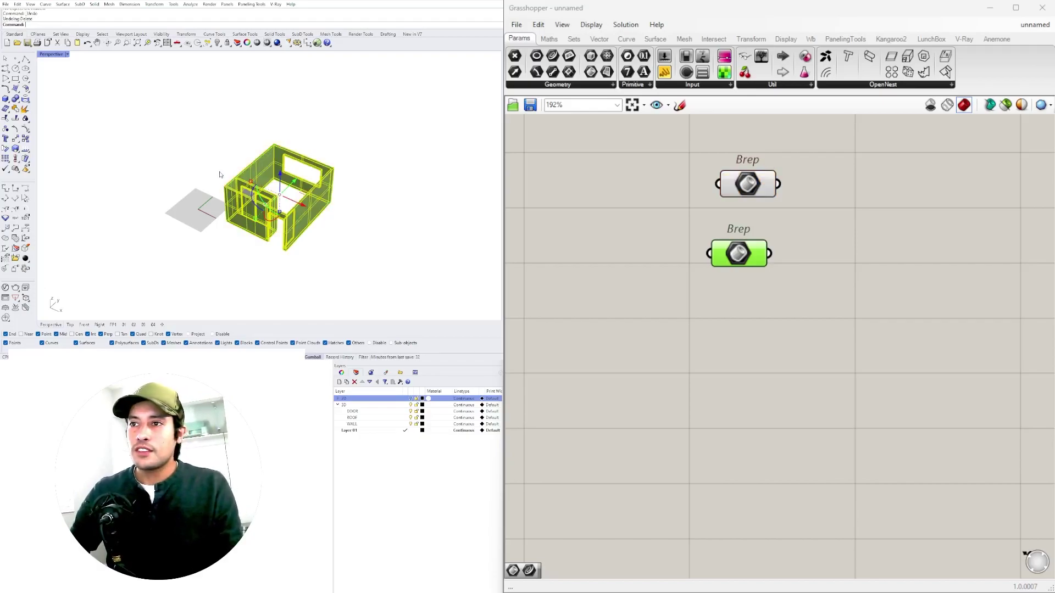
left_click(267, 134)
left_click_drag(890, 362, 675, 237)
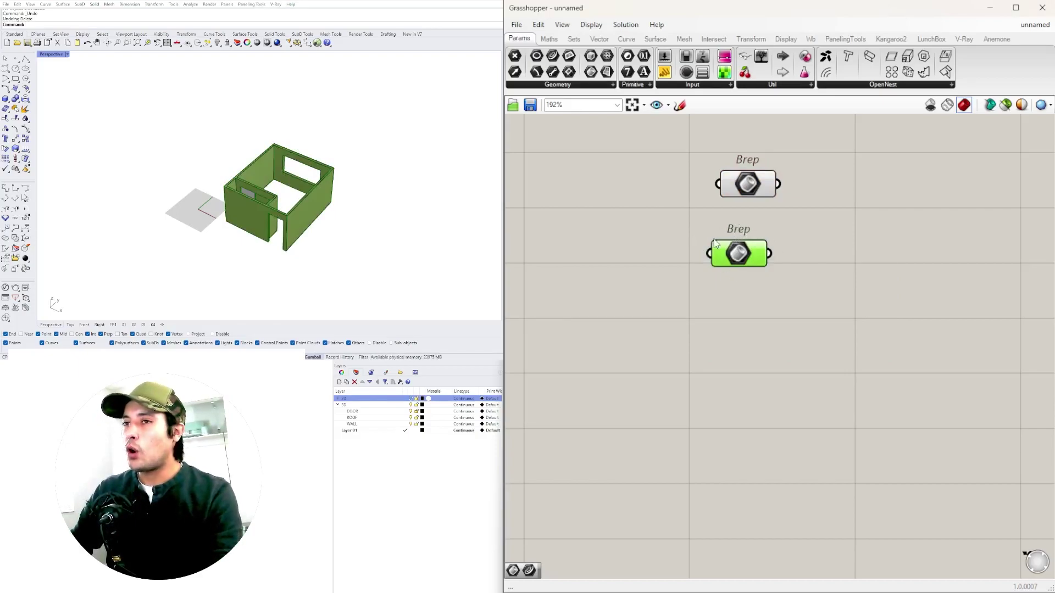
- Remove the duplicate Brep parameter from the Grasshopper canvas, keeping a single one for the walls
left_click(866, 372)
left_click_drag(866, 372, 681, 239)
left_click_drag(822, 267, 656, 203)
key("ctrl+z")
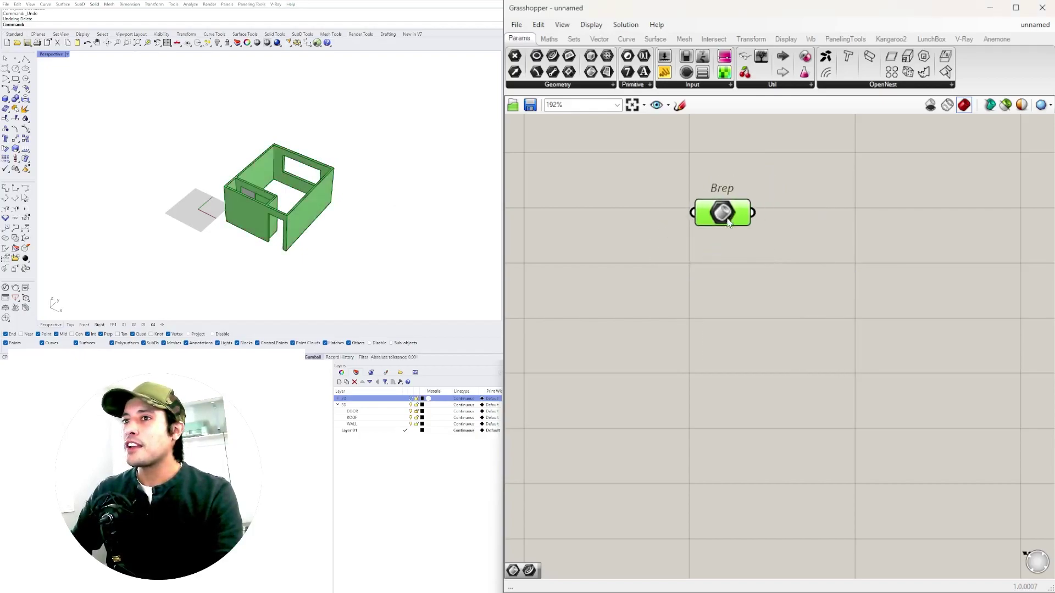
- Select all the original walls in Rhino and hide them, leaving only the Grasshopper preview
left_click_drag(446, 286, 177, 123)
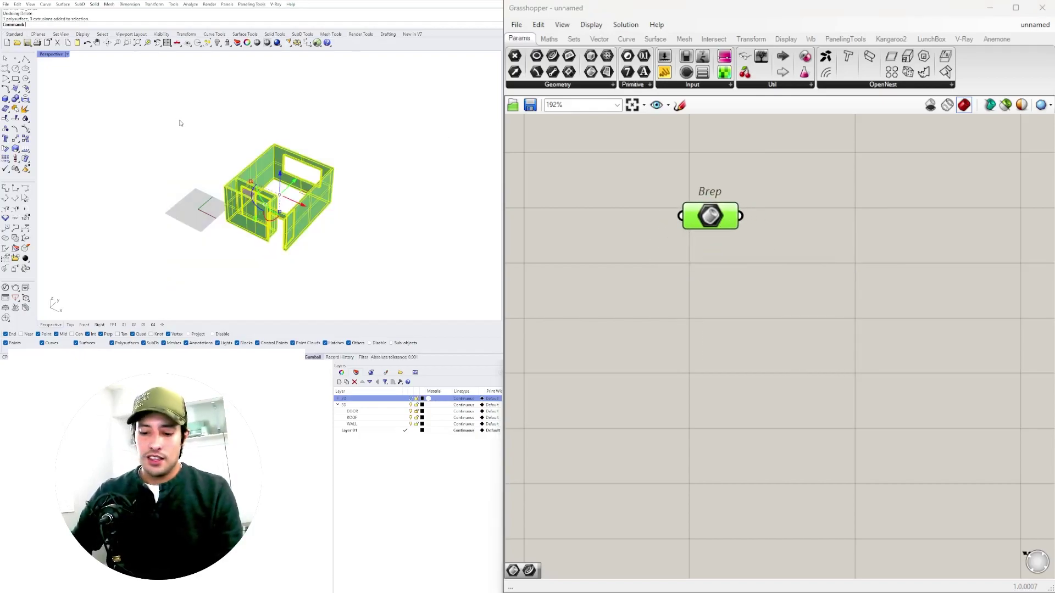
key("ctrl+h")
scroll(223, 163, "up", 8)
right_click_drag(224, 163, 279, 180)
scroll(258, 171, "down", 5)
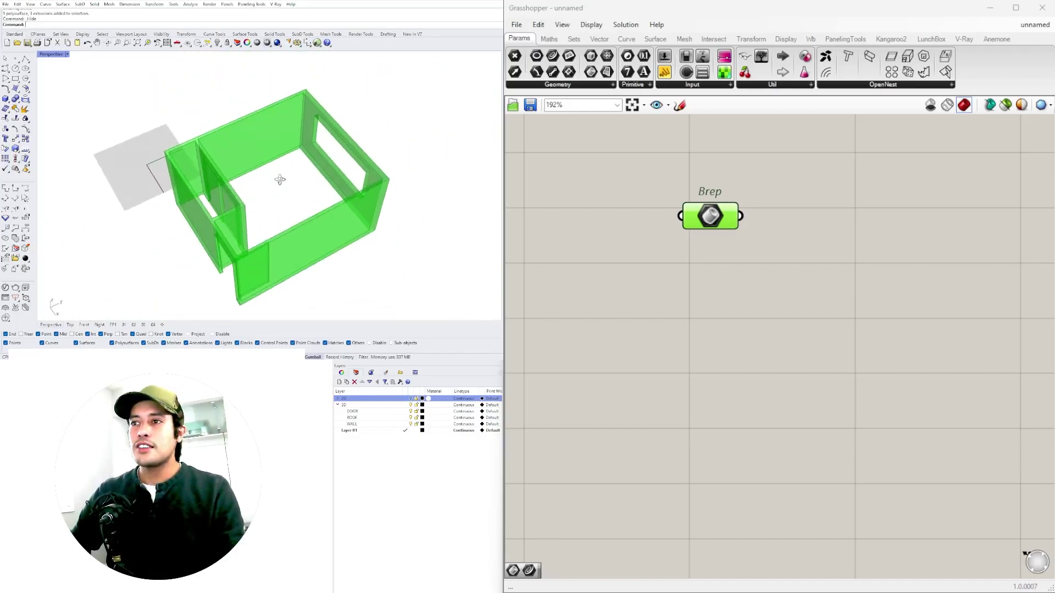
- Deselect the Brep parameter and examine its wall preview in the Rhino viewport from several angles
left_click_drag(710, 216, 725, 203)
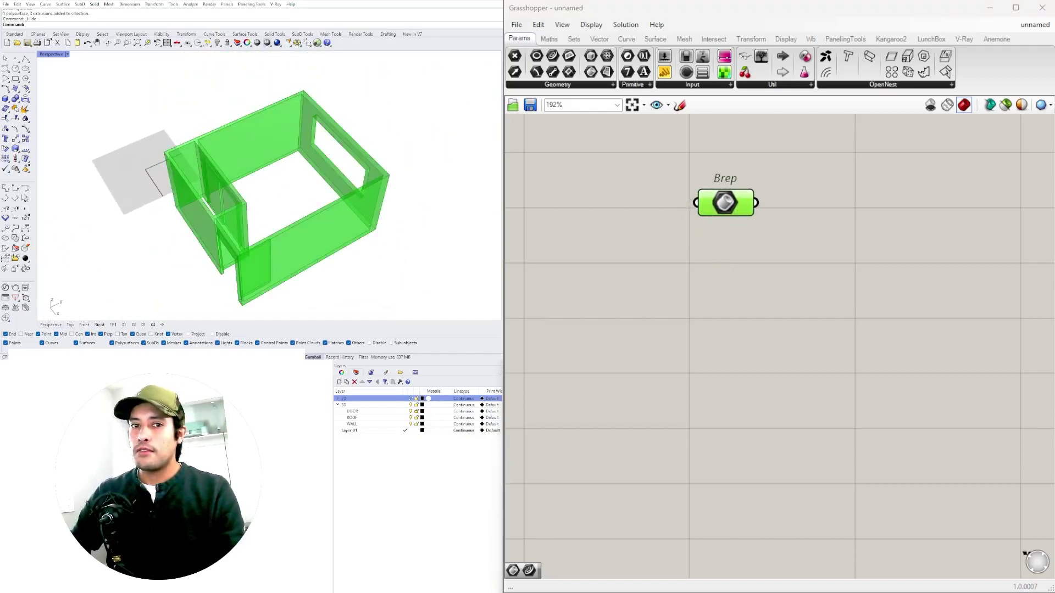
left_click(632, 215)
right_click_drag(287, 213, 228, 220)
scroll(228, 220, "up", 5)
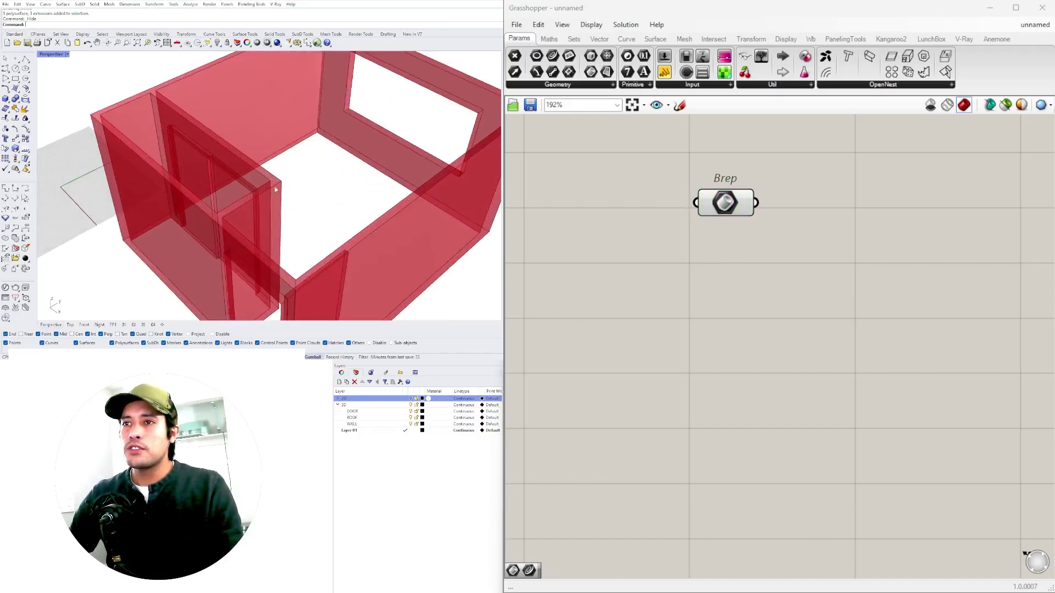
scroll(244, 199, "down", 5)
right_click_drag(299, 259, 314, 280)
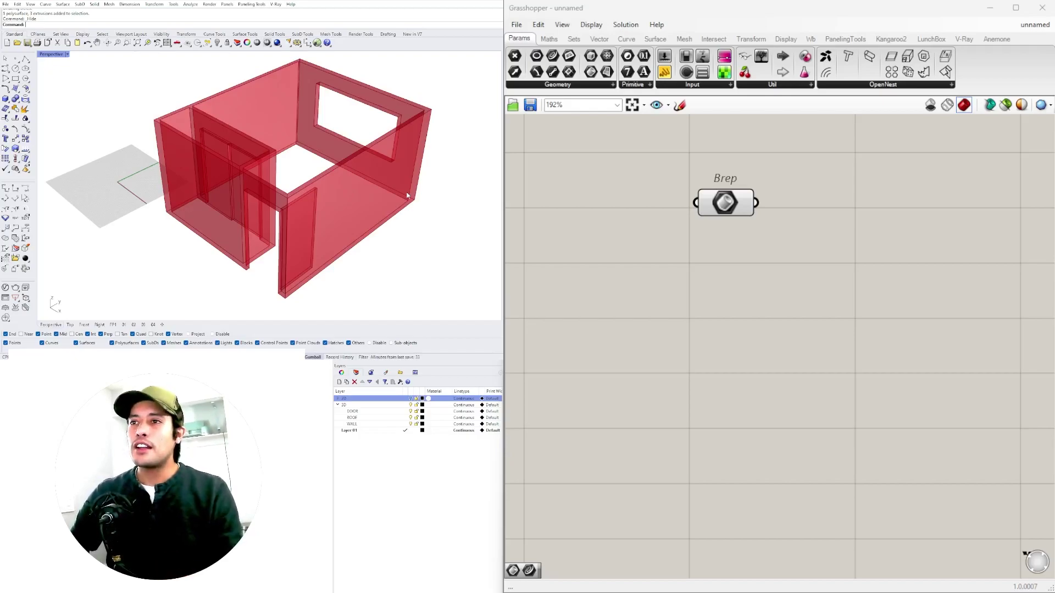
scroll(408, 195, "down", 2)
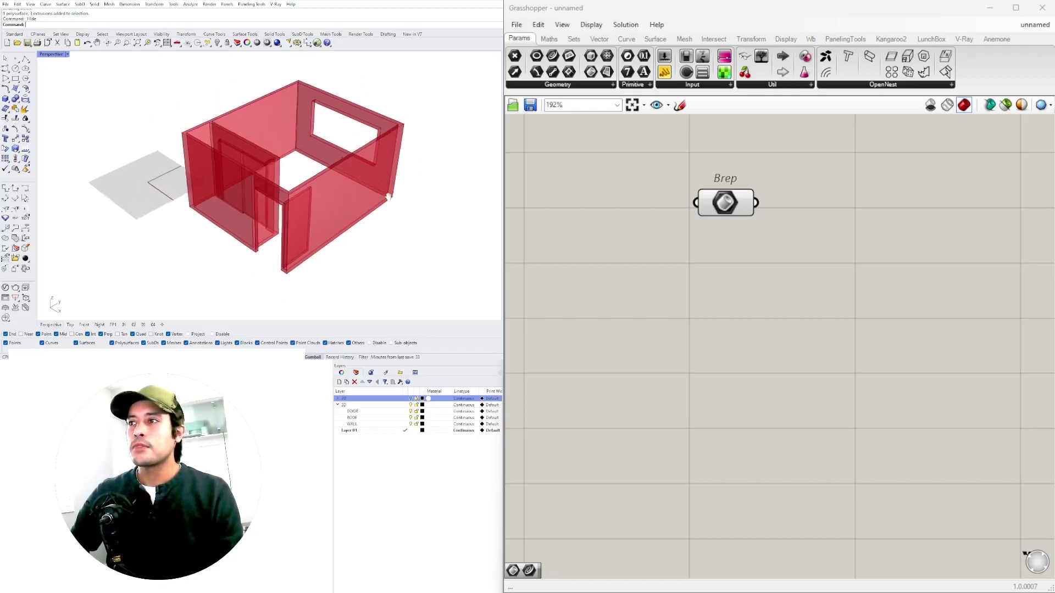
- Add a Deconstruct Brep component beside the Brep parameter in Grasshopper
scroll(808, 391, "down", 3)
right_click_drag(809, 391, 908, 347)
left_click_drag(876, 260, 797, 248)
scroll(824, 265, "up", 2)
double_click(837, 263)
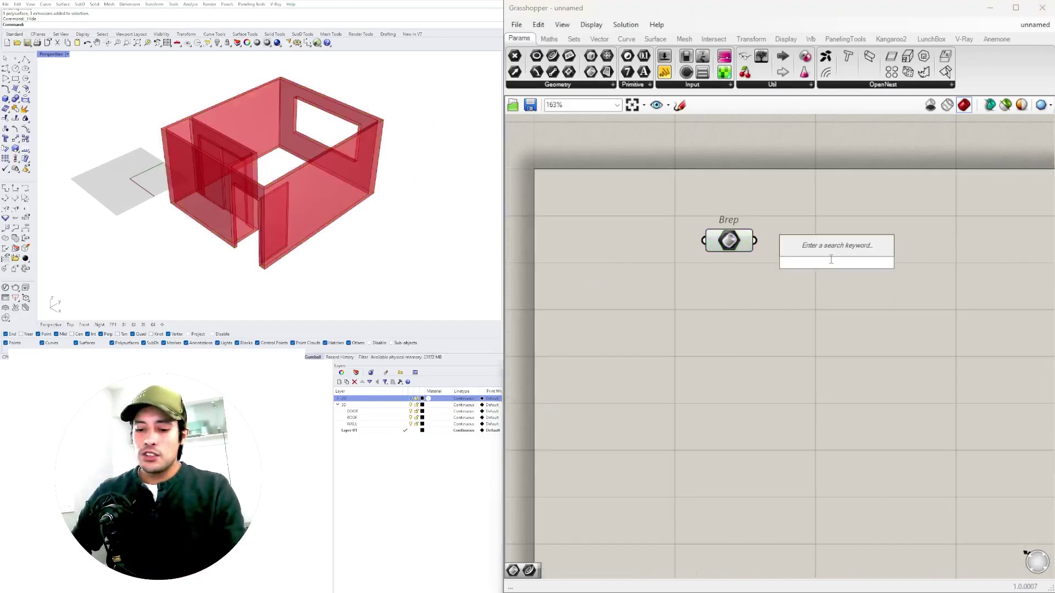
type("DEC")
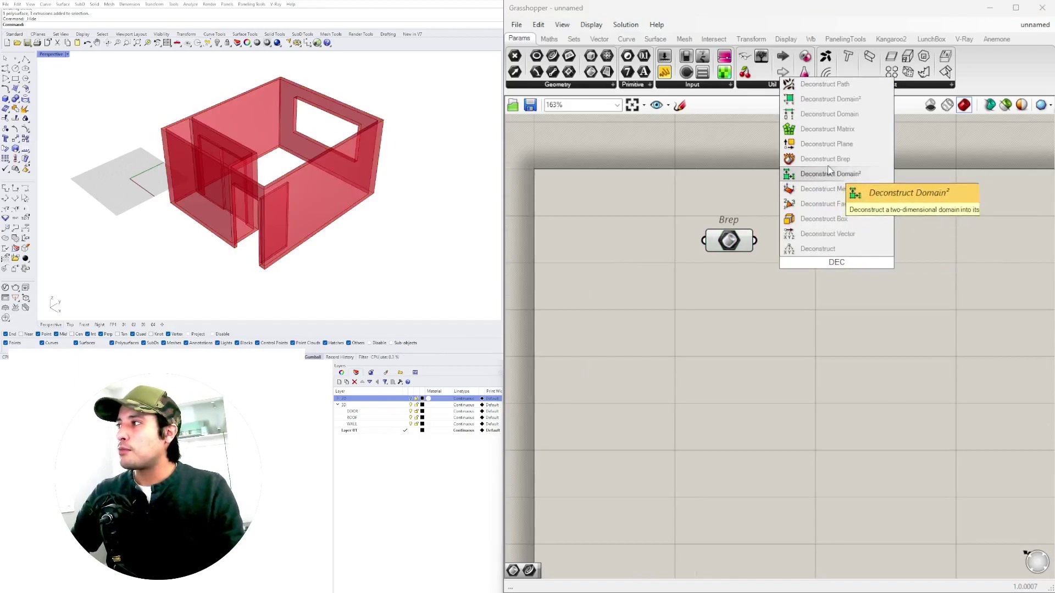
left_click(825, 158)
- Space out the two components and connect the Brep parameter to the Brep input of Deconstruct Brep
left_click(736, 247)
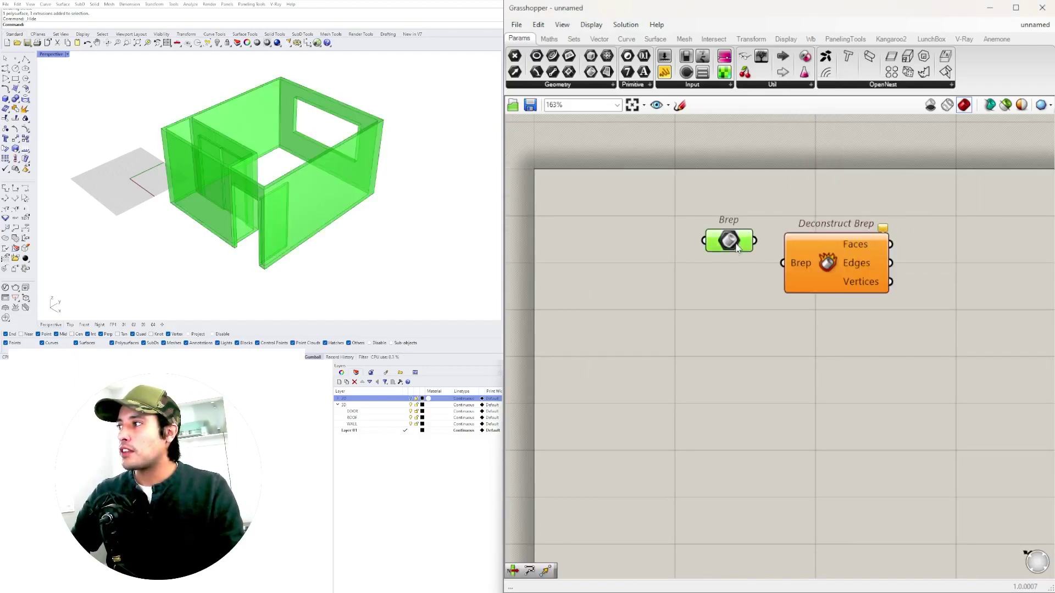
left_click_drag(736, 247, 689, 261)
left_click_drag(828, 290, 857, 282)
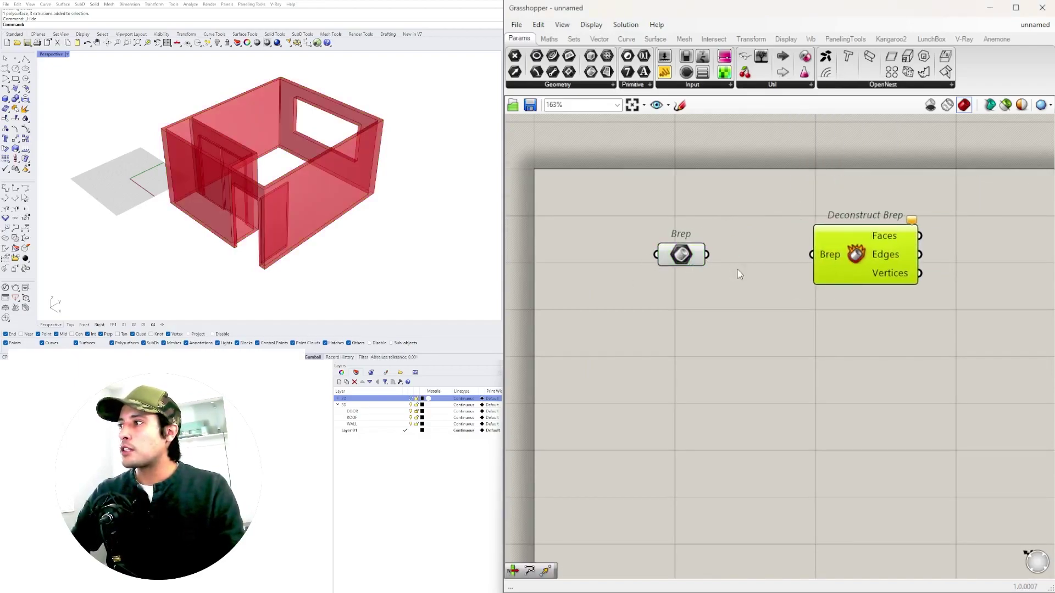
left_click_drag(706, 254, 812, 254)
left_click(874, 267)
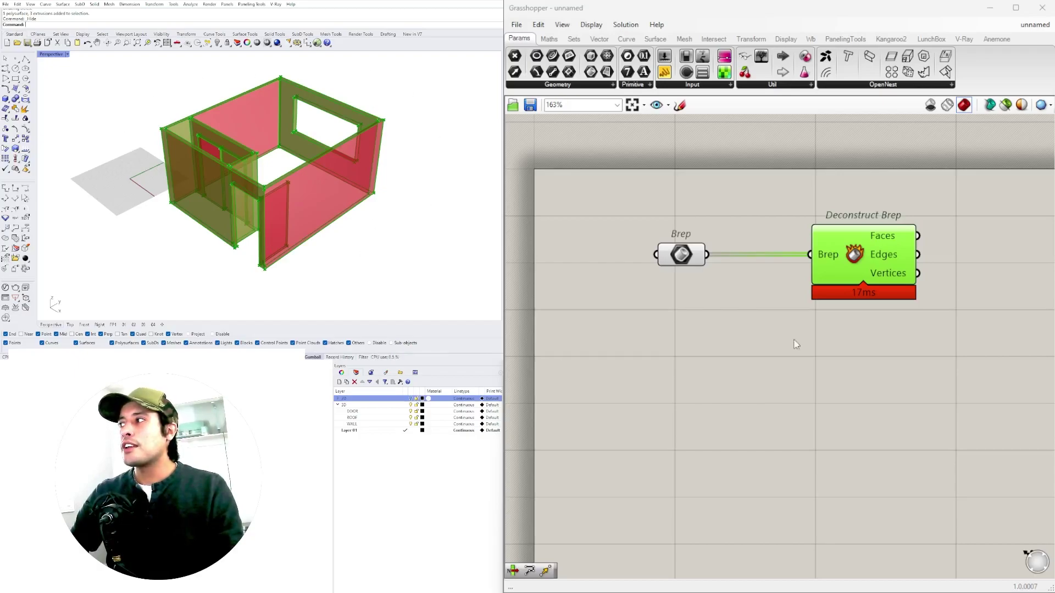
- Align the Deconstruct Brep component with the Brep parameter so the connecting wire runs straight
right_click_drag(797, 345, 720, 326)
left_click_drag(787, 232, 765, 220)
scroll(751, 271, "down", 2)
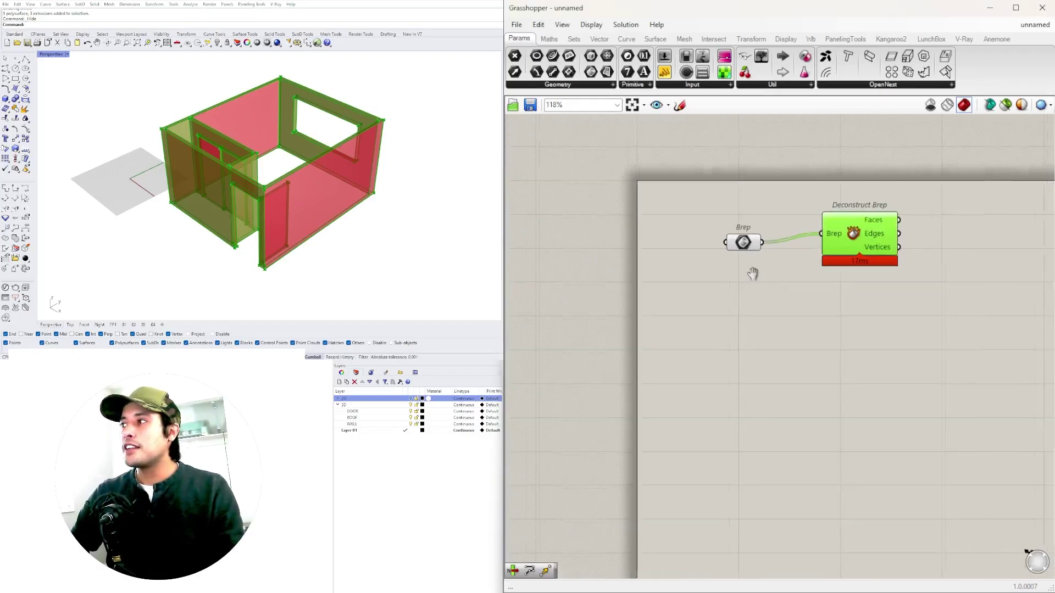
left_click_drag(877, 301, 666, 209)
left_click(844, 261)
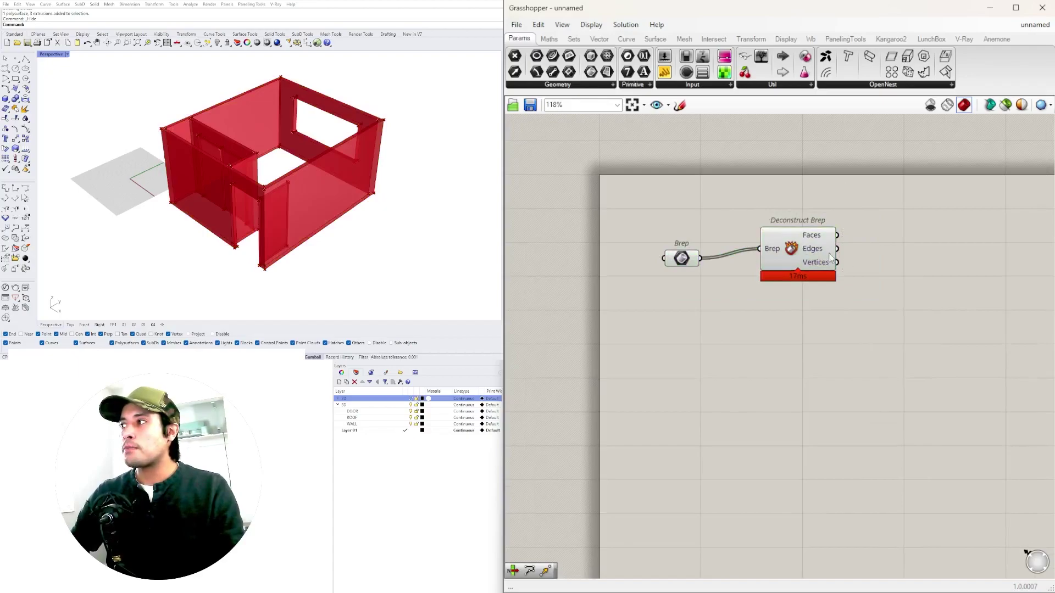
scroll(807, 276, "up", 2)
left_click_drag(812, 254, 800, 260)
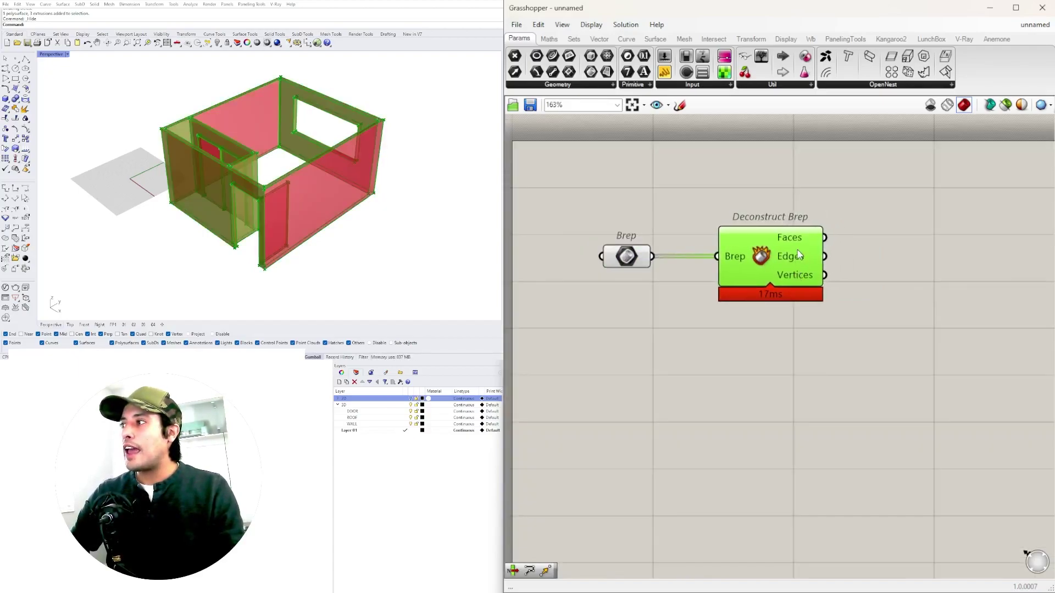
left_click(869, 342)
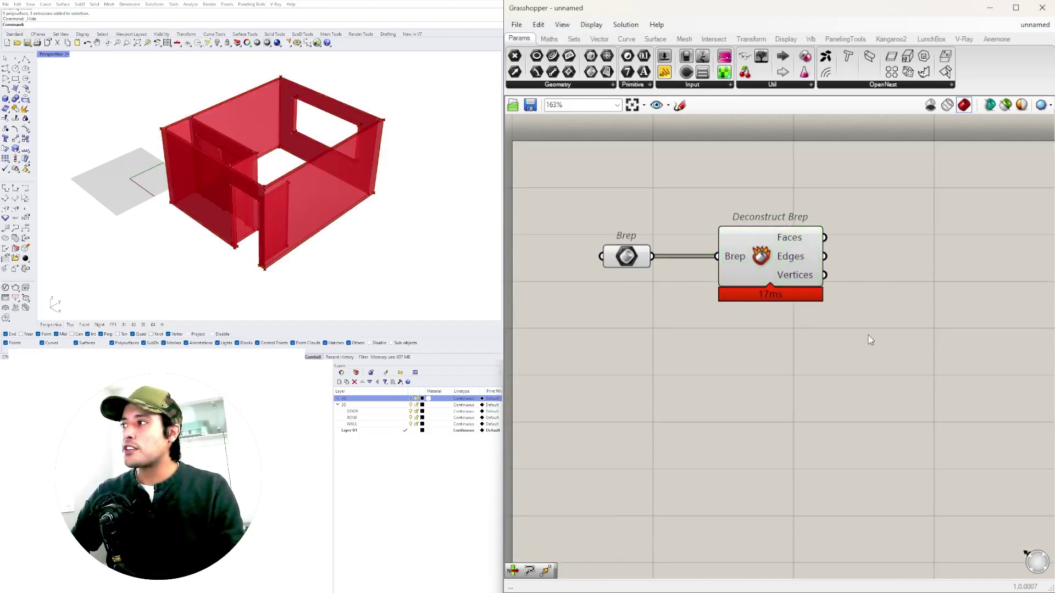
- Add a List Item component and feed its List input from the Vertices output of Deconstruct Brep
right_click_drag(914, 339, 859, 323)
double_click(858, 319)
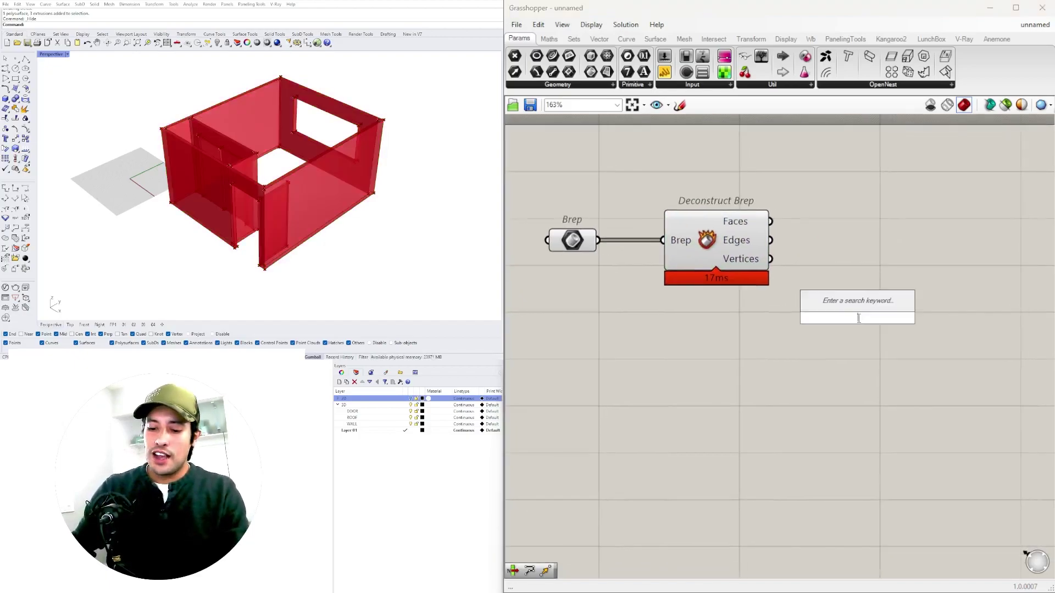
type("item")
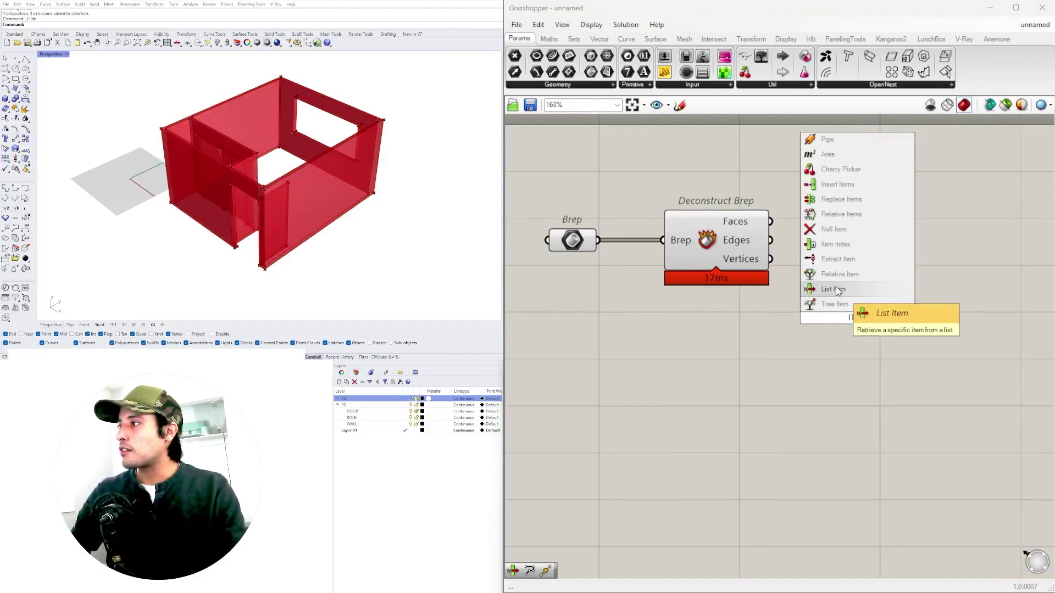
left_click(836, 289)
left_click_drag(770, 259, 812, 299)
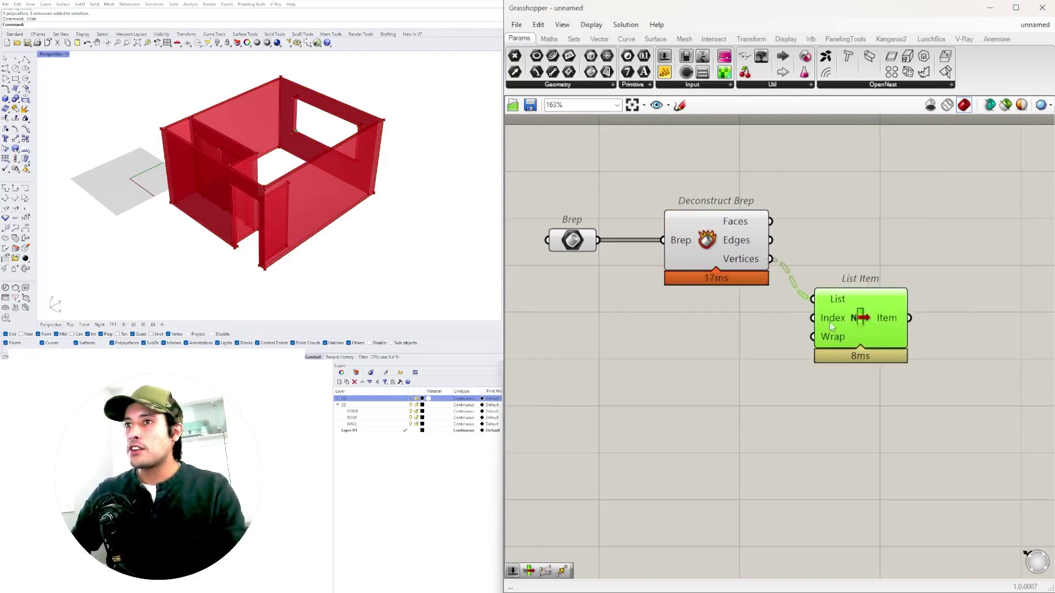
- Add a Number Slider, connect it to List Item's Index input, and set the slider to 40
double_click(660, 344)
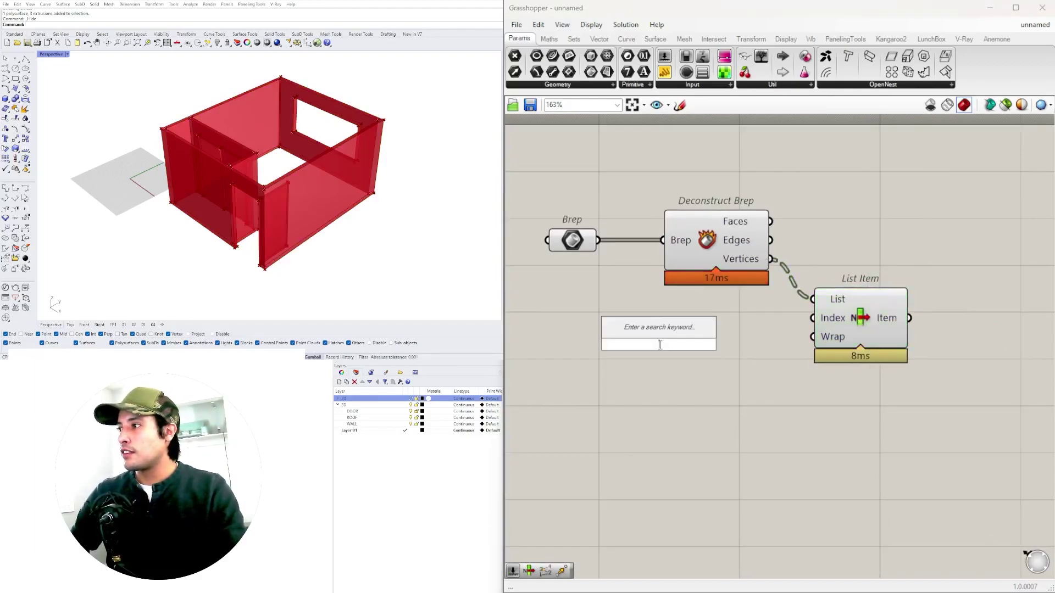
type("Number Slider")
key("Return")
left_click_drag(756, 344, 813, 318)
scroll(665, 367, "up", 1)
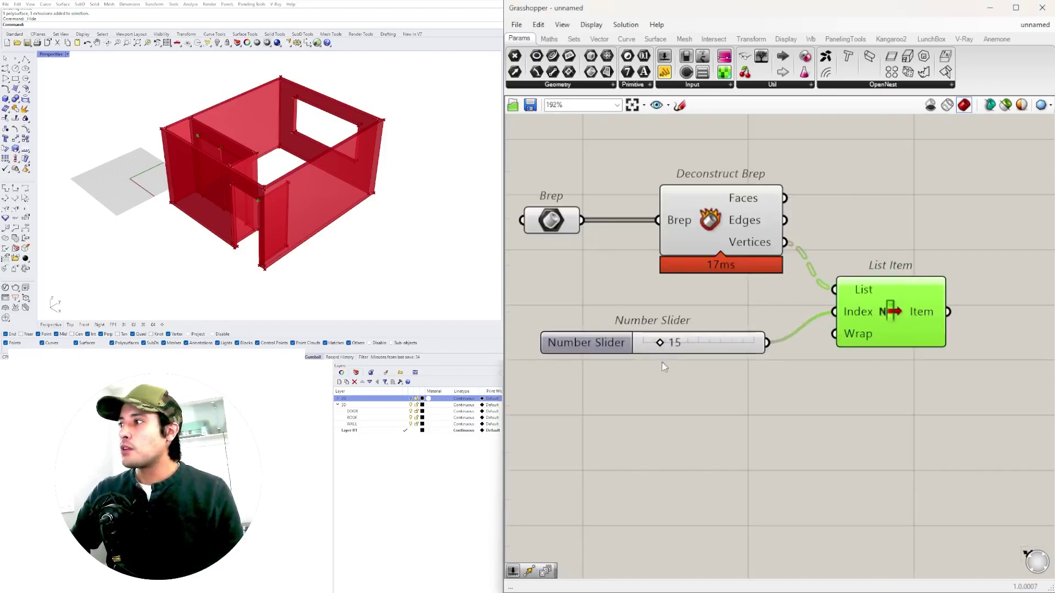
left_click_drag(661, 343, 693, 343)
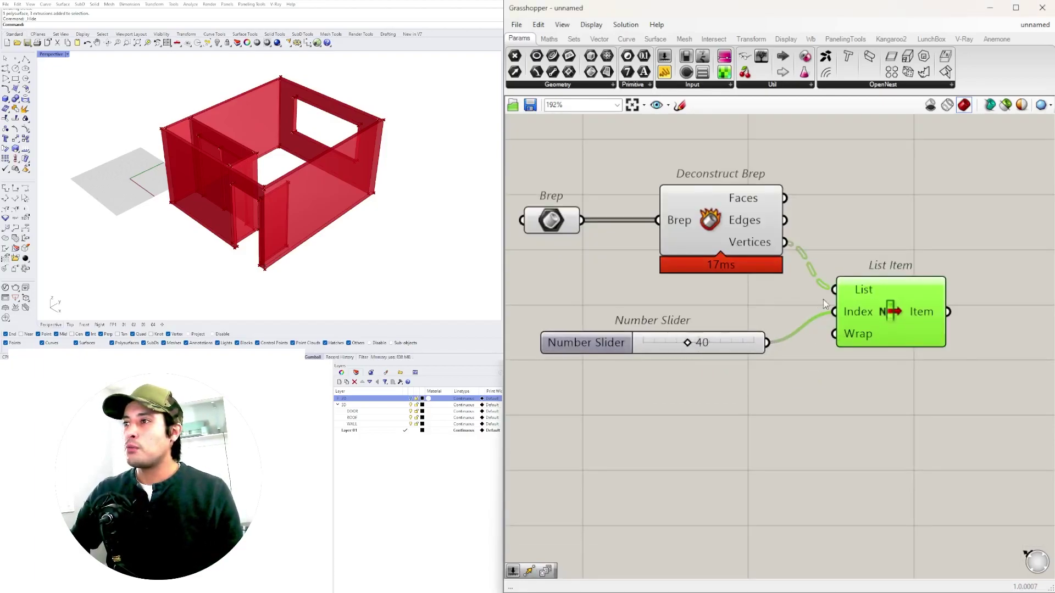
- Flatten List Item's List input and adjust the index slider to 28 to step through the vertices
scroll(850, 291, "down", 2)
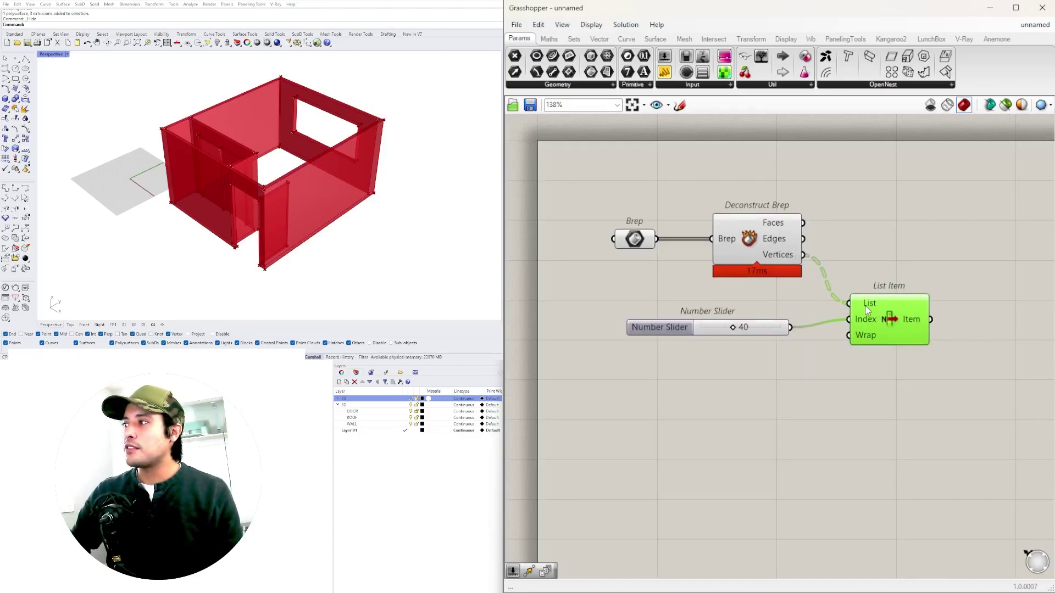
right_click(867, 306)
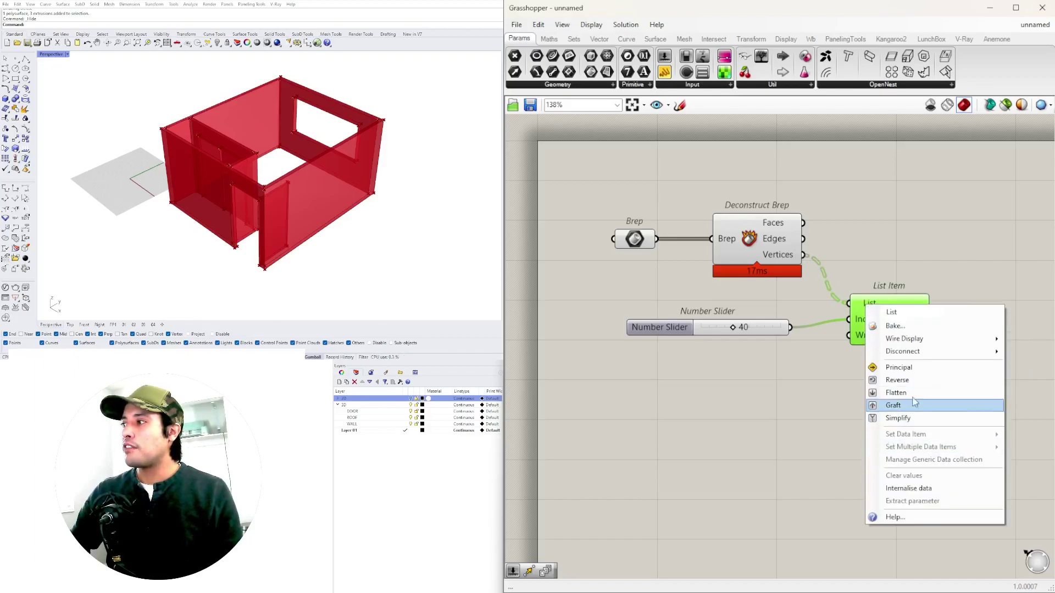
left_click(908, 392)
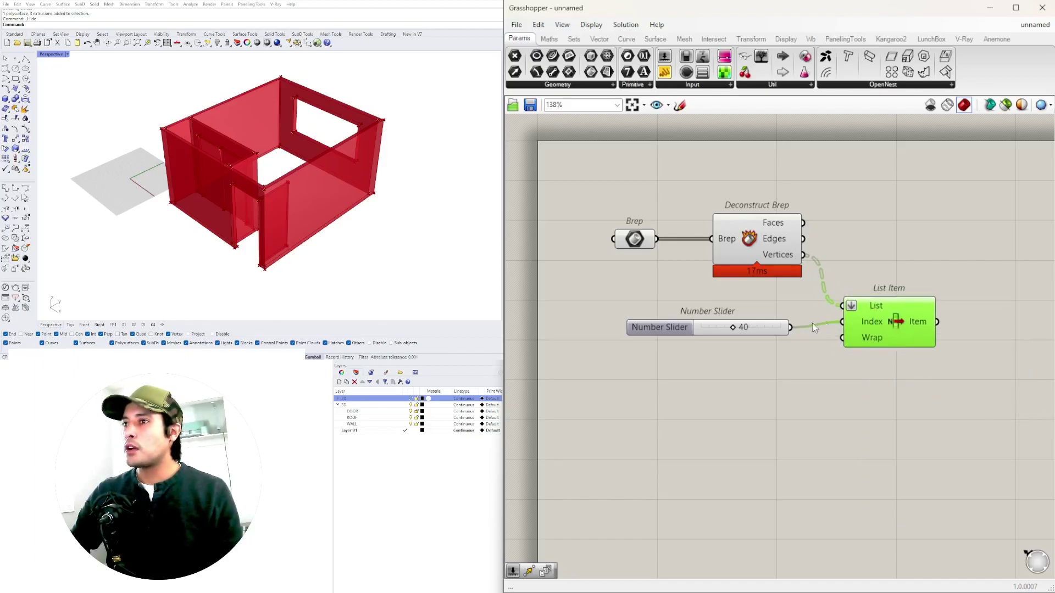
scroll(755, 339, "up", 2)
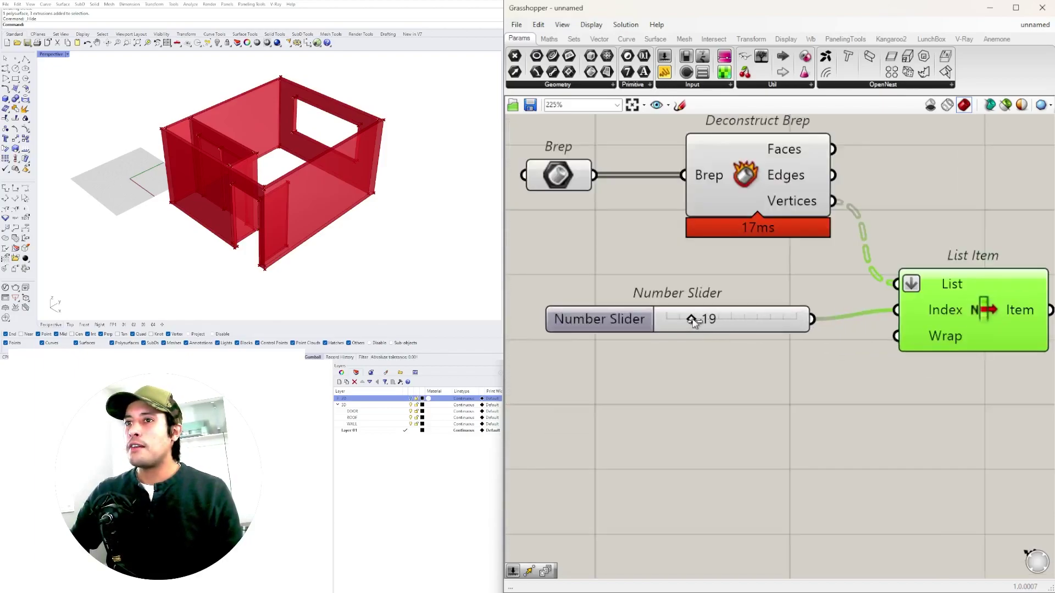
left_click_drag(693, 318, 705, 320)
- Replace the List input with the Edges output of Deconstruct Brep and set the index slider to 20
scroll(705, 322, "down", 2)
left_click_drag(755, 256, 752, 242)
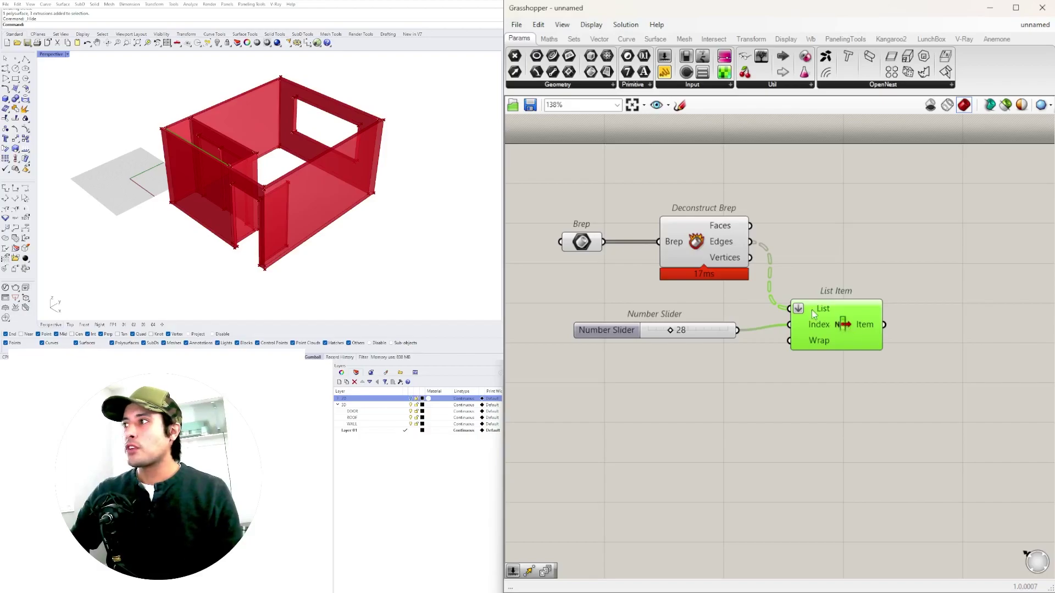
scroll(675, 329, "up", 5)
left_click_drag(663, 324, 643, 346)
scroll(644, 346, "down", 5)
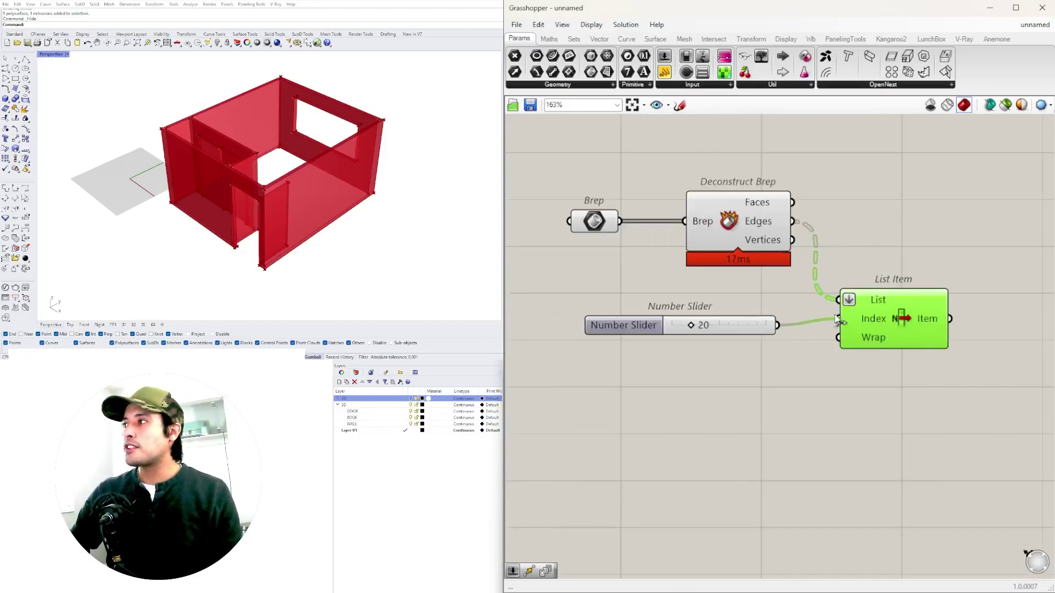
- Connect the Faces output of Deconstruct Brep to the List input and lower the index slider to try other faces
left_click_drag(815, 272, 833, 332)
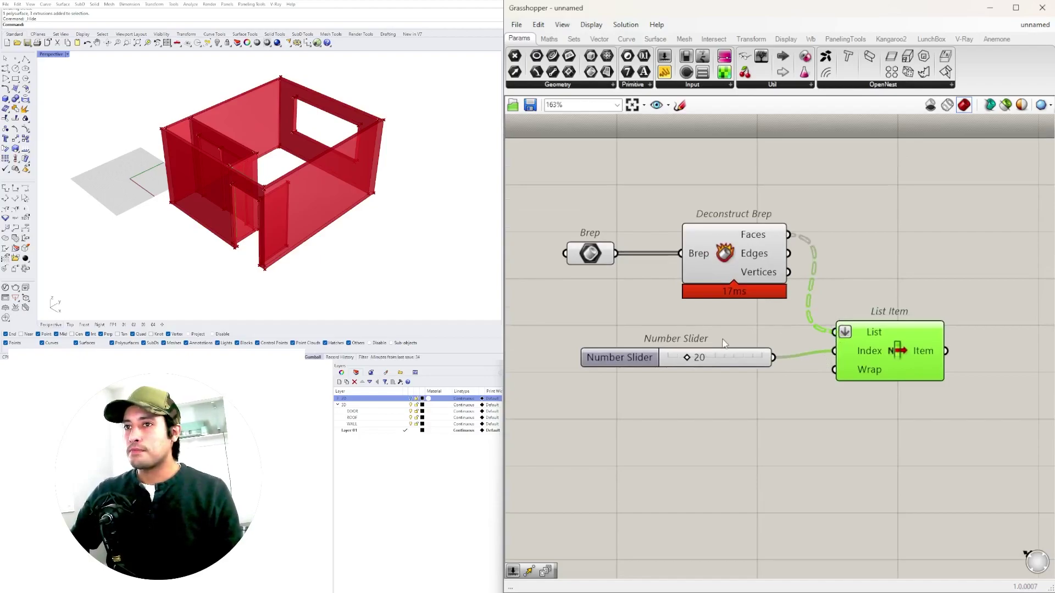
scroll(724, 344, "up", 2)
left_click_drag(672, 372, 636, 378)
- Delete the List Item component and the Number Slider from the canvas
scroll(737, 419, "down", 5)
left_click_drag(757, 349, 721, 339)
left_click_drag(888, 450, 715, 335)
key("Delete")
left_click(311, 170)
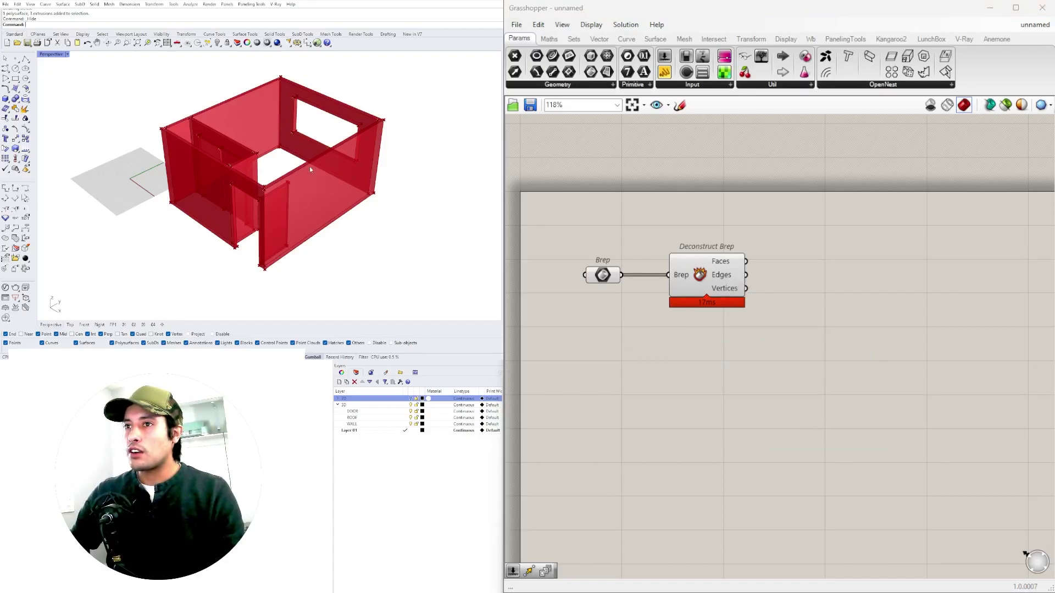
- Add a Curve parameter next to Deconstruct Brep and connect the Edges output to it
double_click(839, 269)
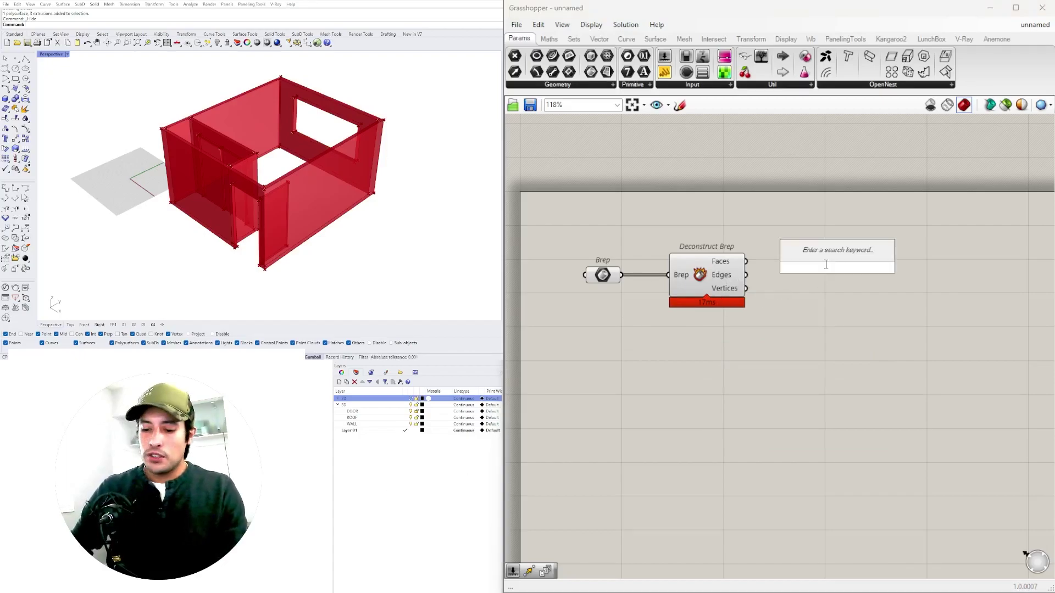
type("CUR")
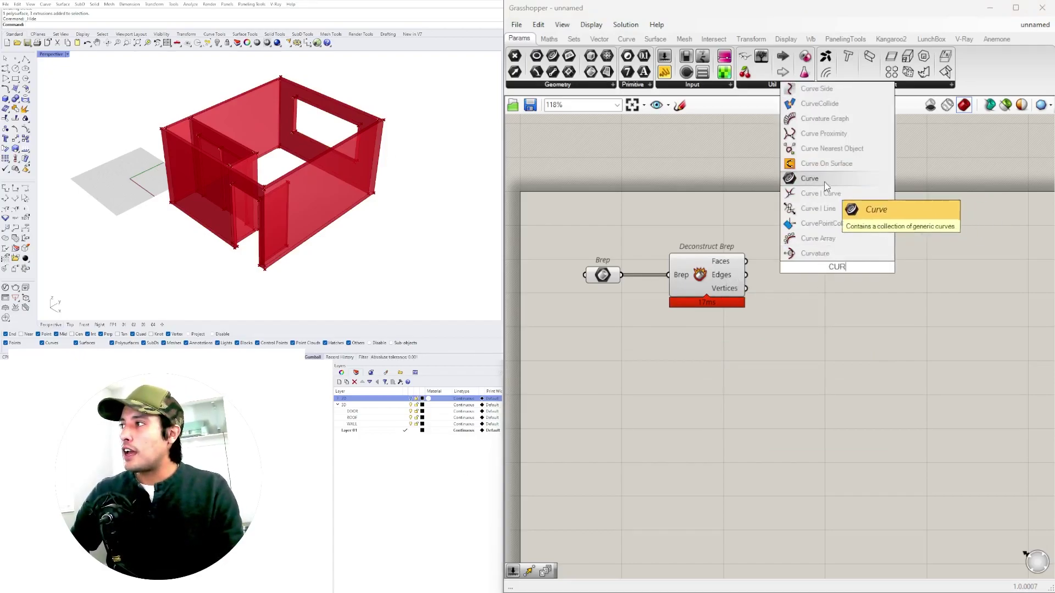
left_click(825, 186)
left_click_drag(831, 264, 808, 287)
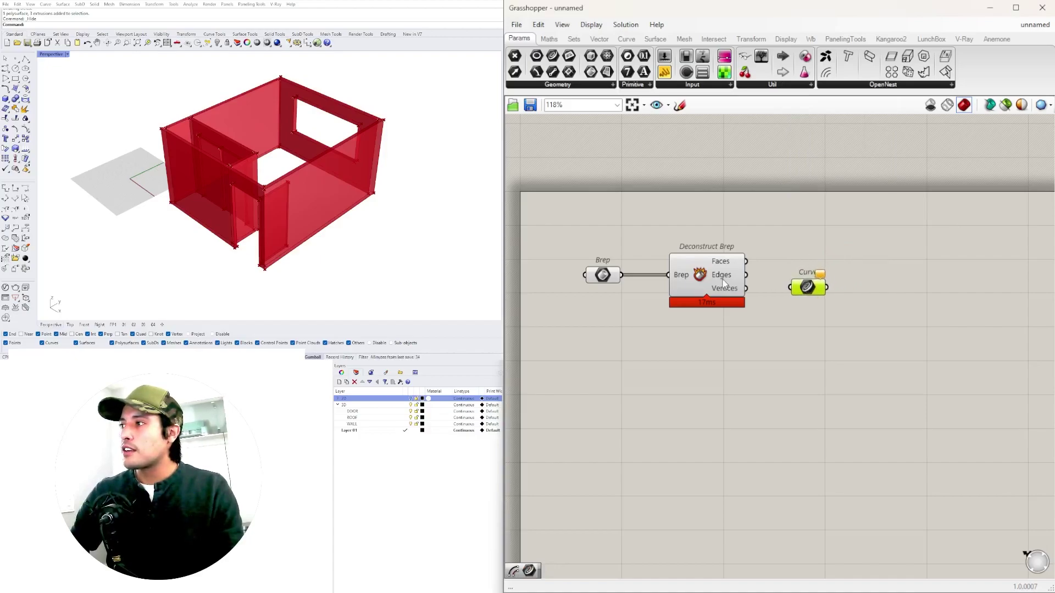
left_click(723, 283)
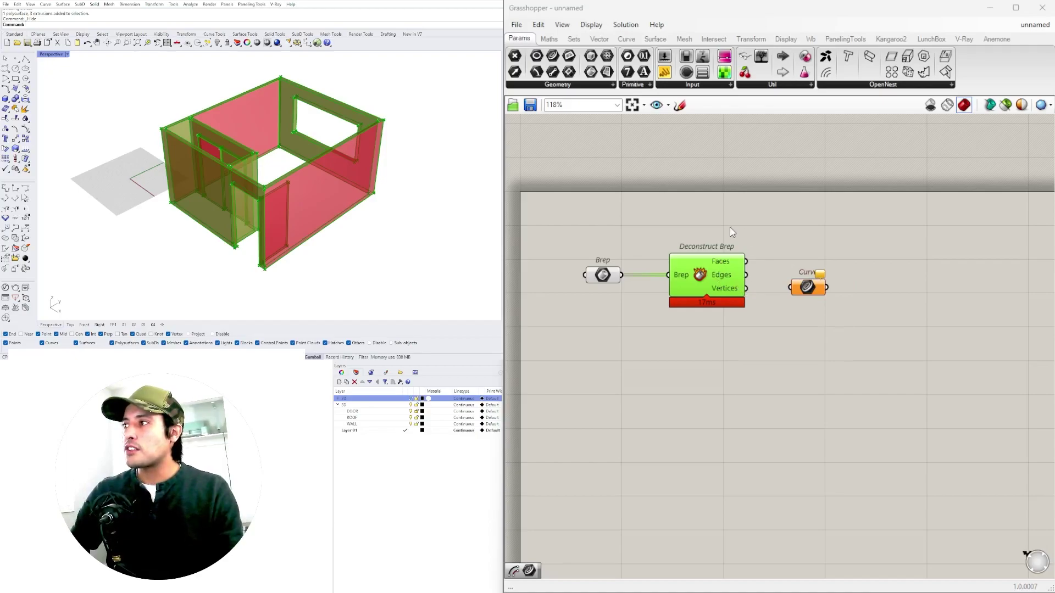
left_click_drag(745, 275, 796, 275)
- Disable the preview of the Brep parameter and the Deconstruct Brep component, keeping only the Curve parameter's preview
left_click_drag(731, 336, 595, 222)
middle_click(644, 225)
left_click(645, 206)
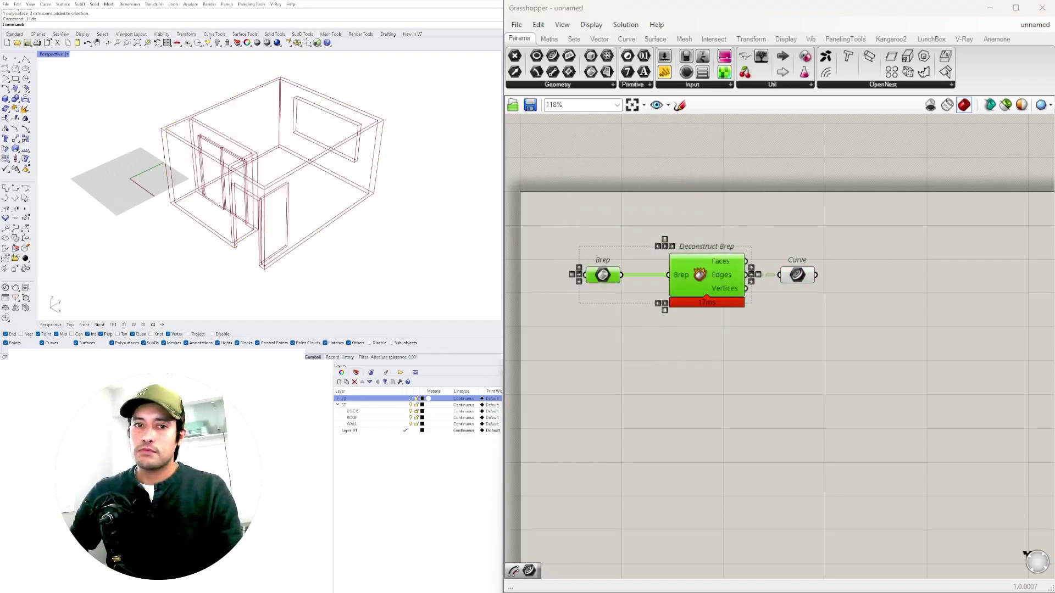
- Add a Line Dimension component and connect the Curve parameter to its Line input
left_click(789, 284)
left_click(797, 275)
right_click_drag(797, 275, 764, 250)
mouse_move(764, 250)
left_mouse_down()
mouse_move(775, 258)
mouse_move(771, 246)
left_mouse_up()
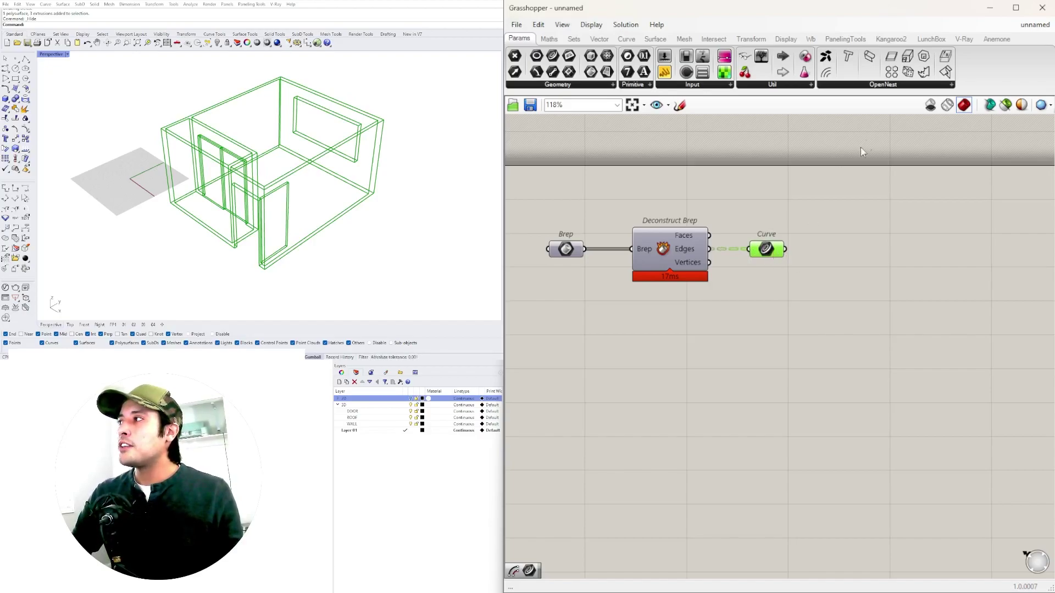
double_click(856, 293)
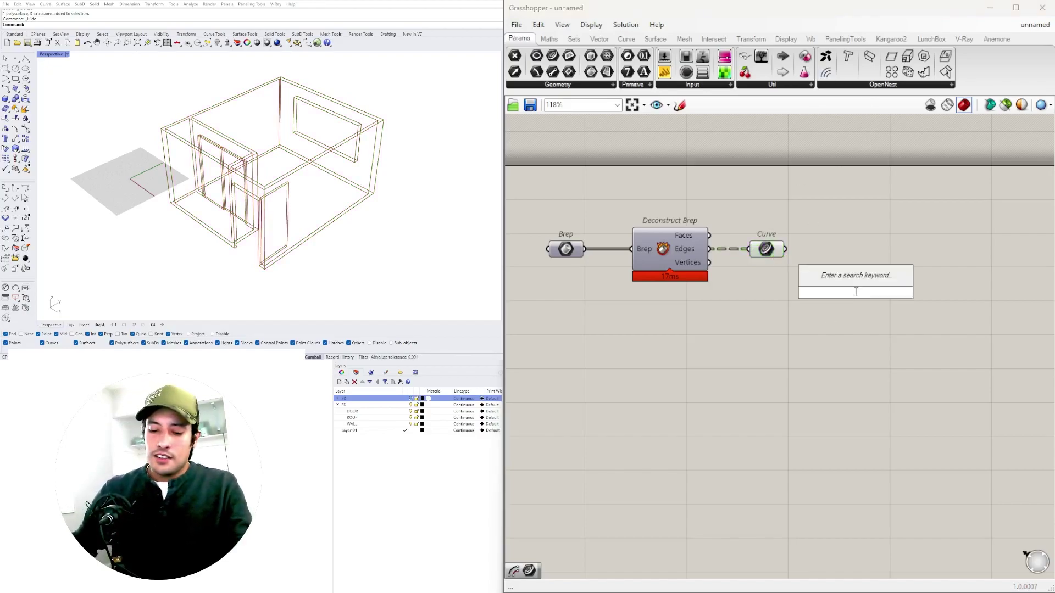
type("DIM")
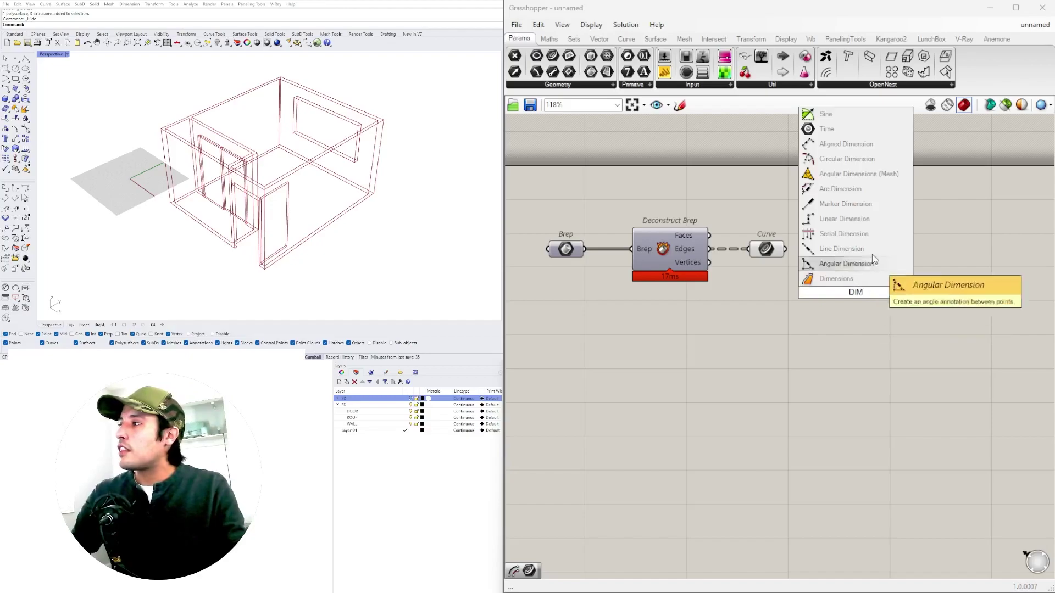
left_click(857, 250)
left_click_drag(881, 286, 910, 283)
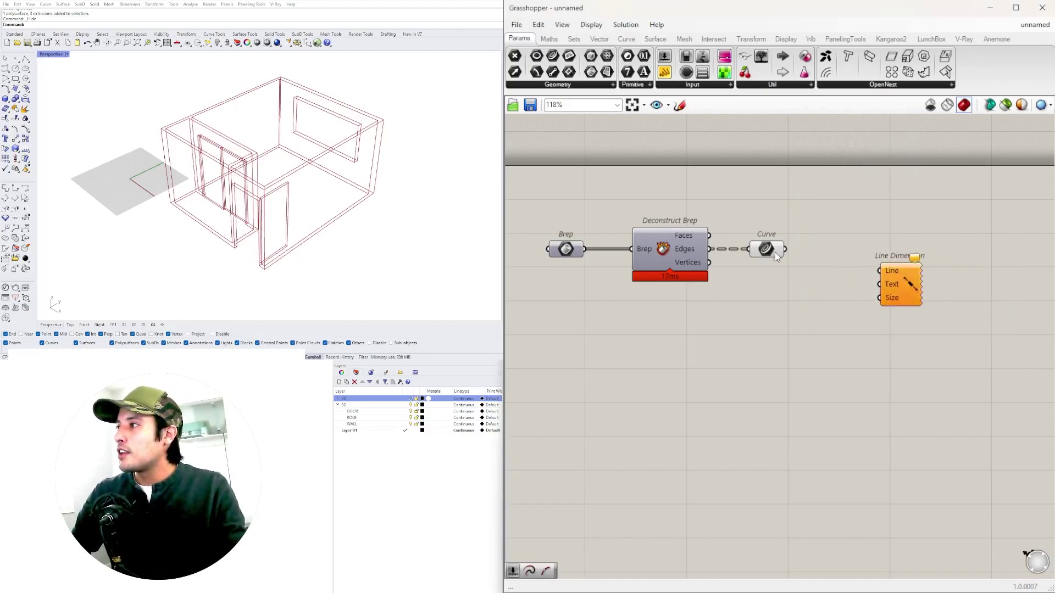
left_click_drag(817, 258, 883, 297)
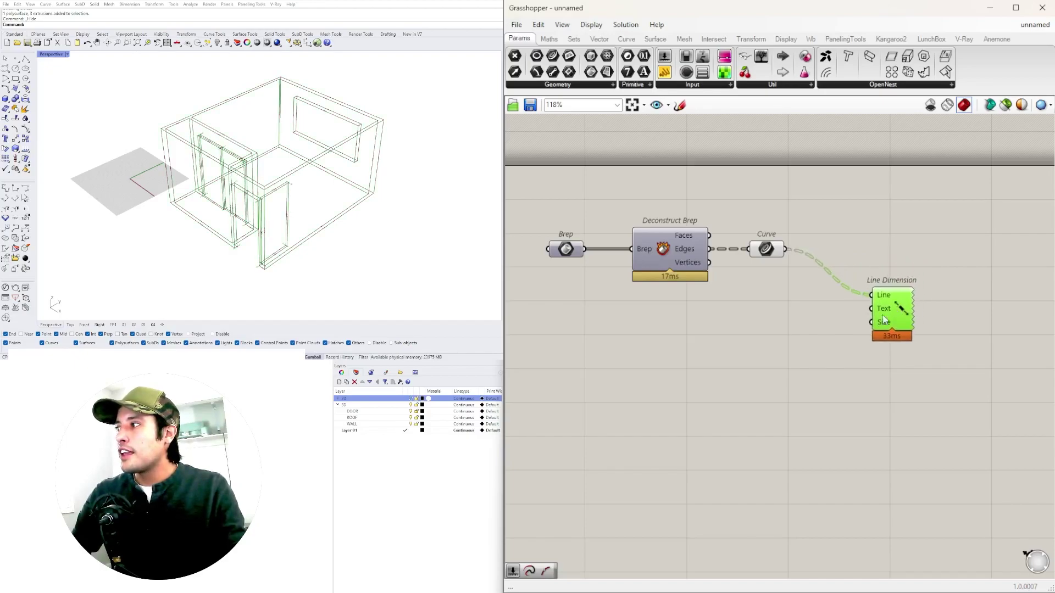
left_click_drag(882, 334, 866, 333)
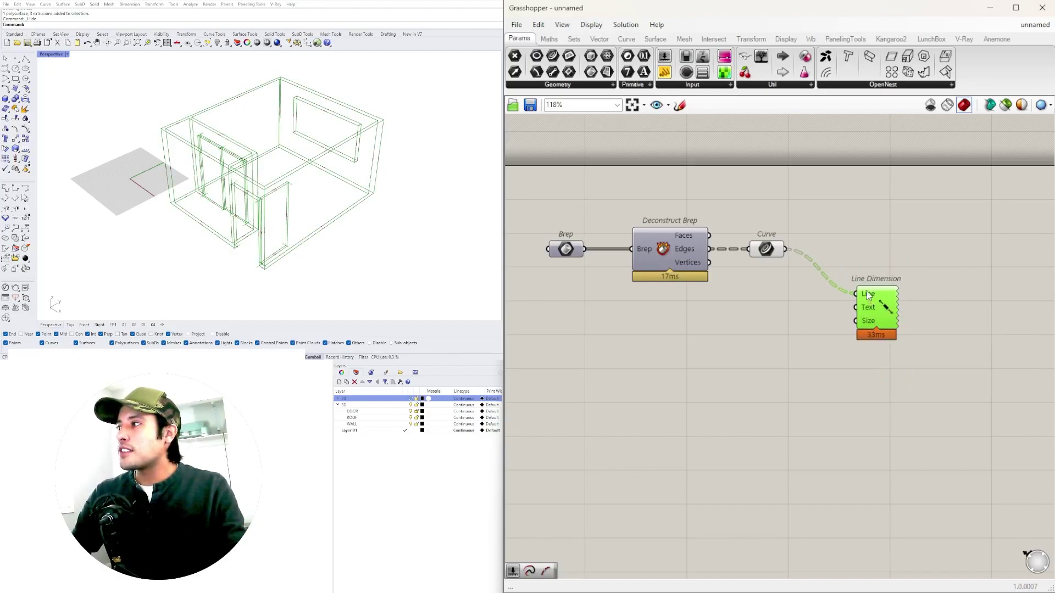
- Flatten the Edges output of Deconstruct Brep and place the Line Dimension component closer to the Curve parameter
mouse_move(867, 295)
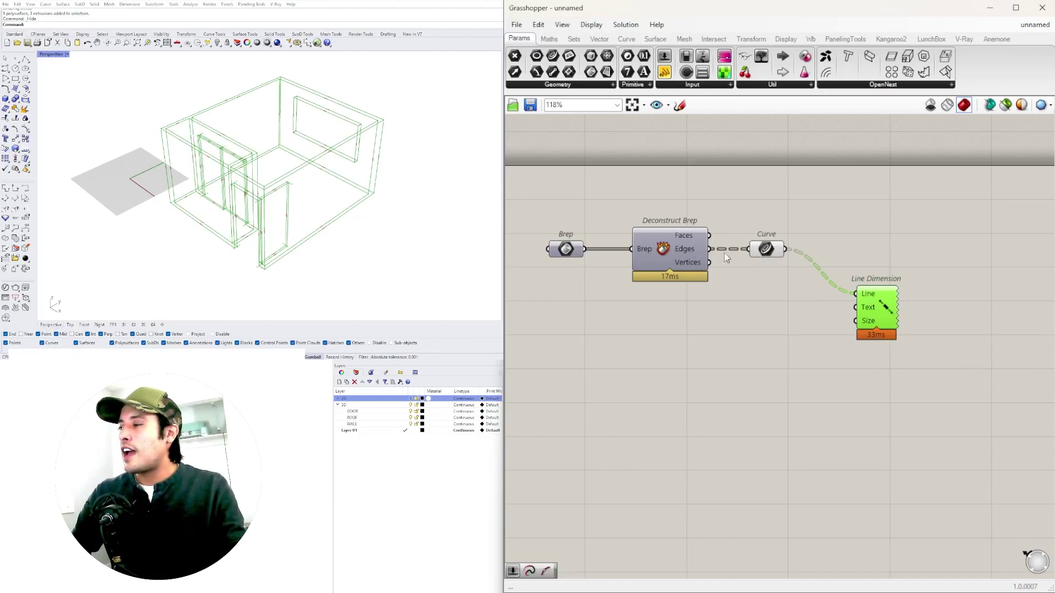
right_click(708, 249)
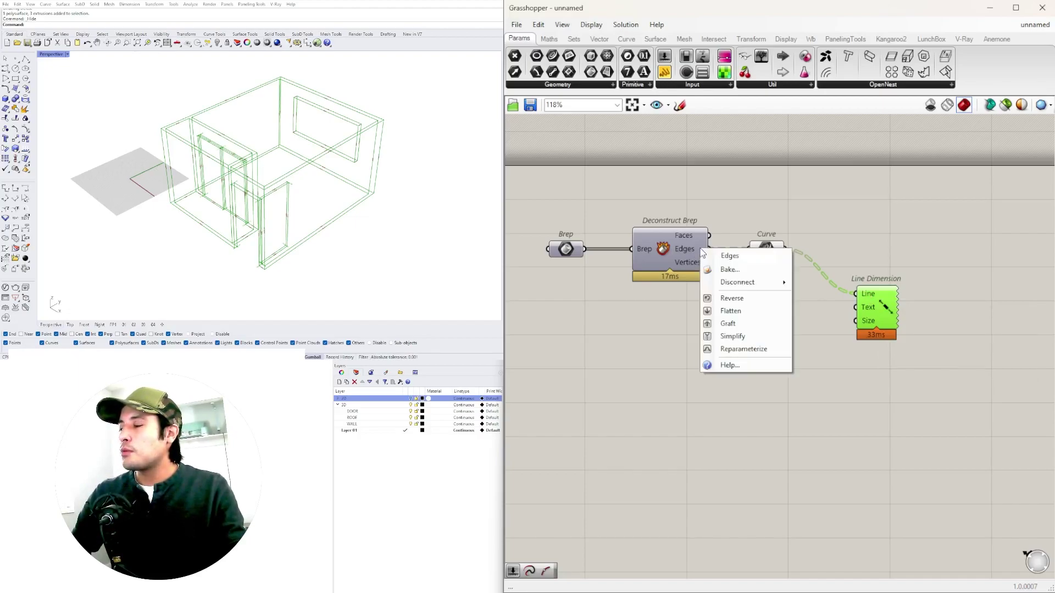
left_click(732, 311)
left_click_drag(880, 329, 844, 279)
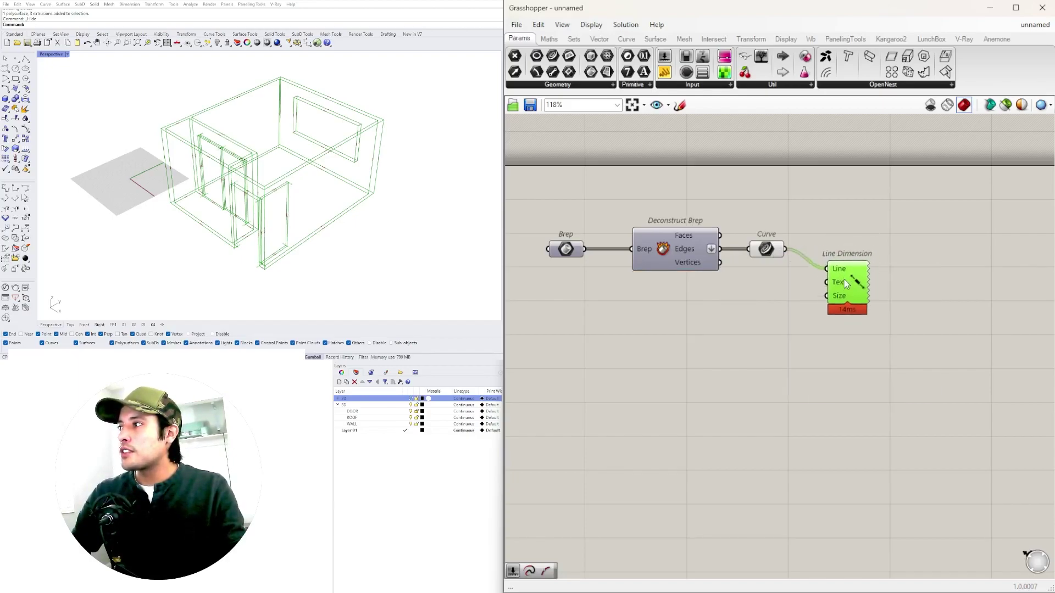
- Add a Number Slider connected to the Size input of Line Dimension and lower it to 1.413
double_click(691, 325)
type("5")
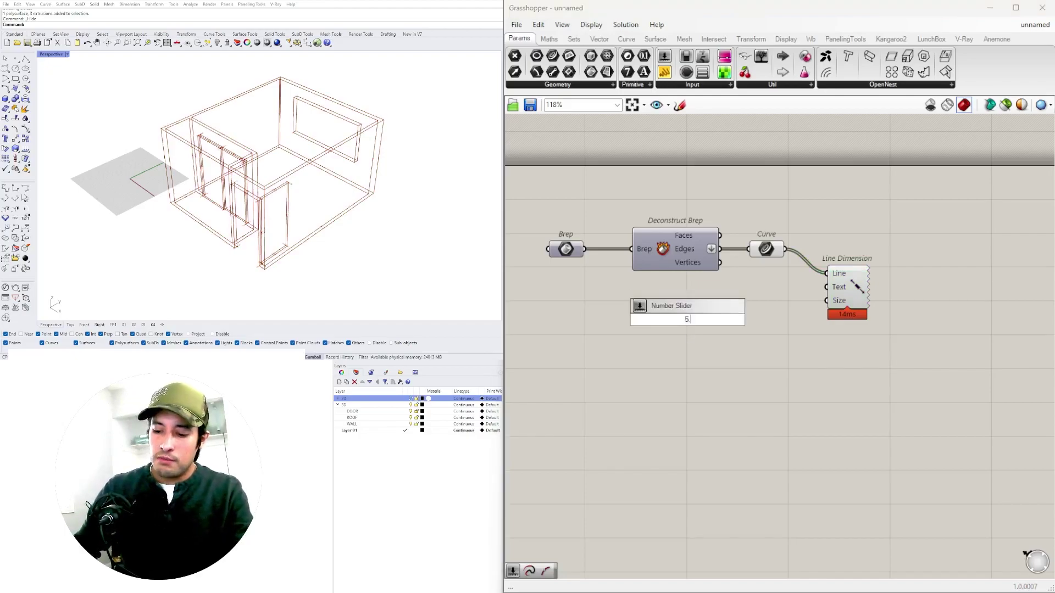
type(".50")
key("Return")
scroll(707, 350, "up", 3)
left_click_drag(770, 304, 865, 282)
left_click(881, 281)
scroll(760, 285, "up", 6)
left_click_drag(797, 285, 714, 298)
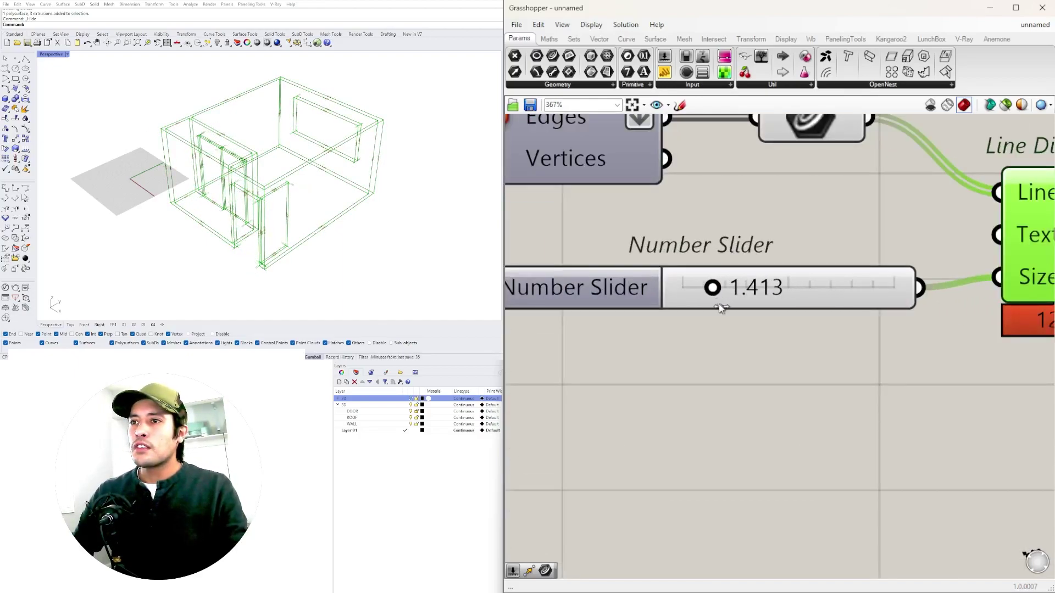
- Examine the dimension text along the wall, door and window edges up close in the Rhino Perspective viewport
scroll(284, 221, "up", 5)
scroll(318, 179, "down", 5)
scroll(373, 137, "up", 7)
scroll(373, 137, "up", 6)
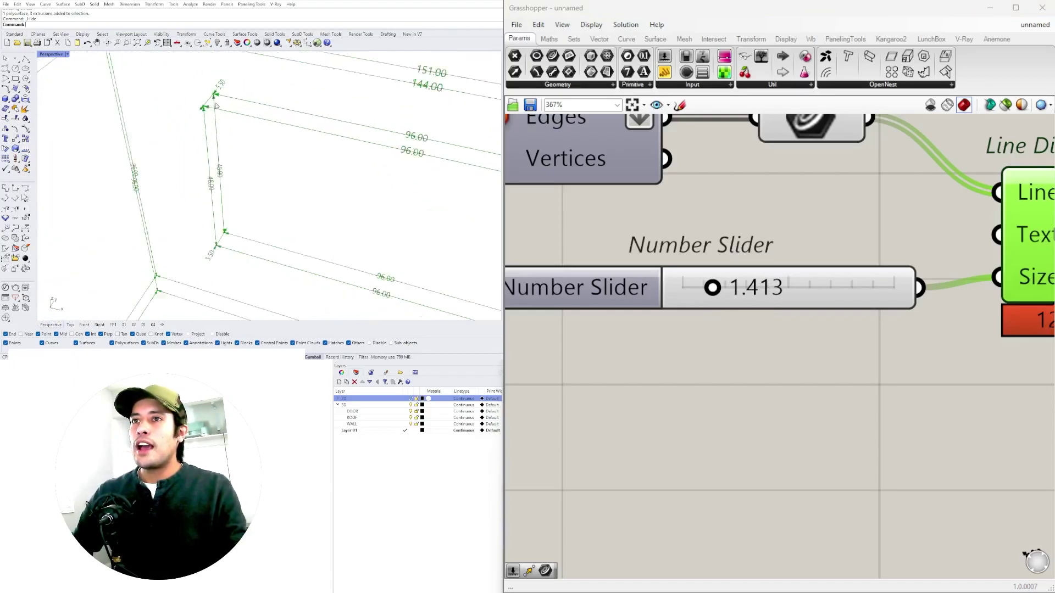
scroll(229, 152, "down", 8)
scroll(351, 165, "up", 5)
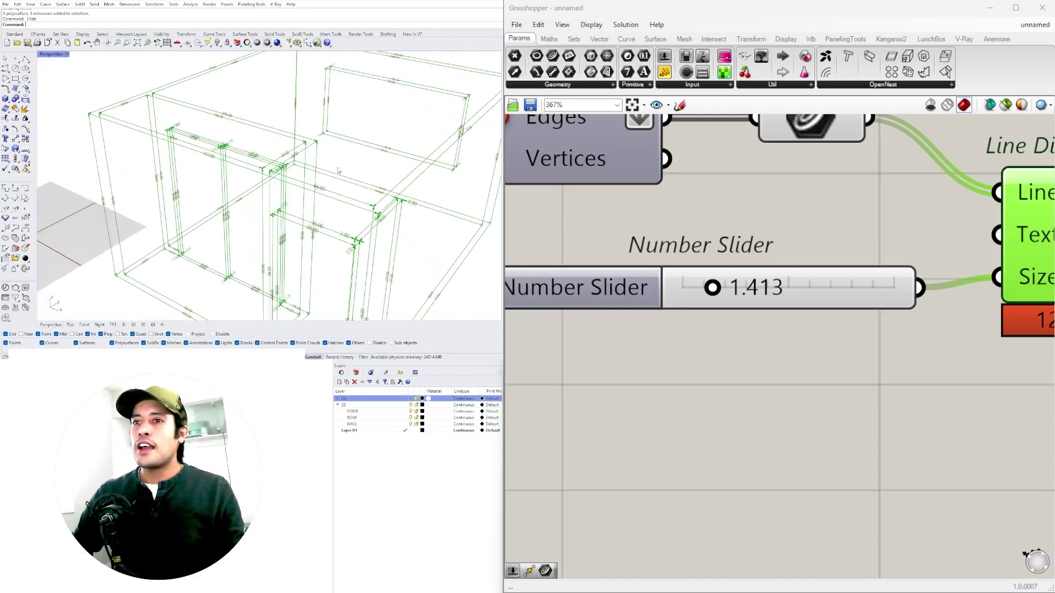
scroll(351, 165, "up", 8)
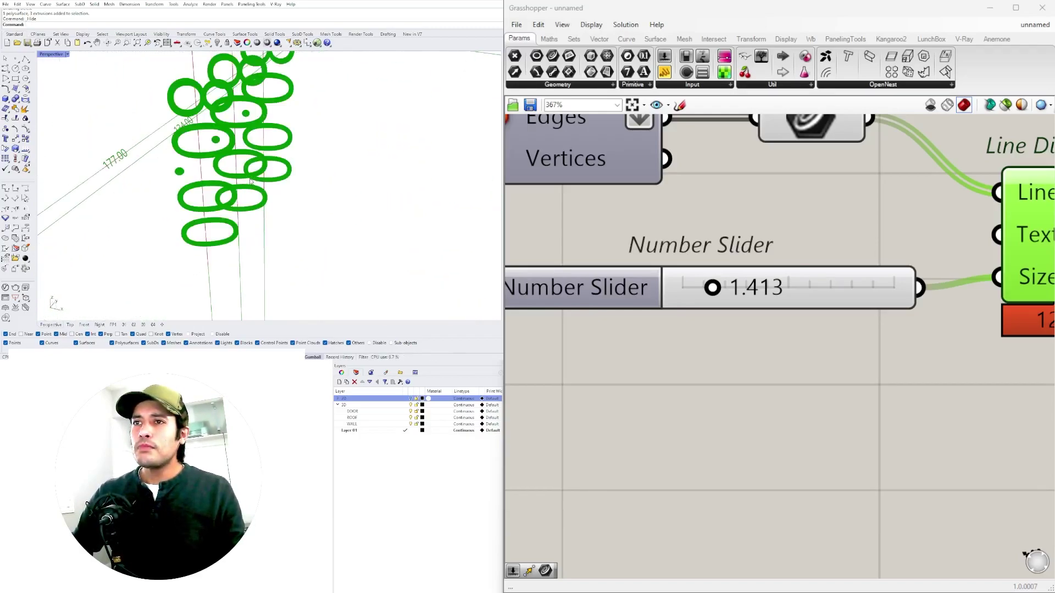
- Lower the dimension size slider to 0.677 and check the text along the wall and opening edges in Rhino
scroll(436, 177, "down", 3)
left_click_drag(714, 288, 698, 289)
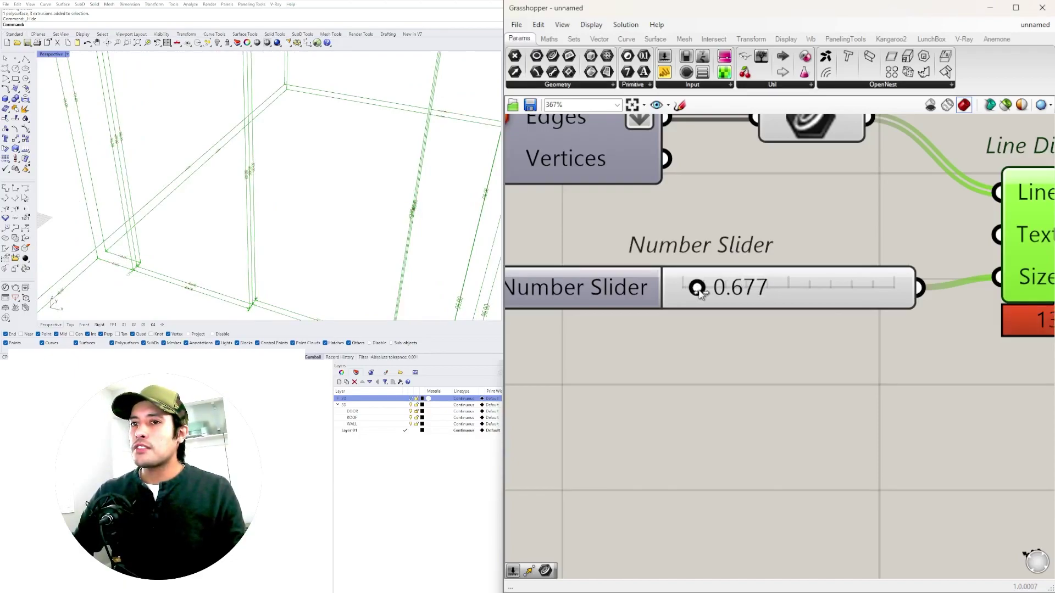
scroll(257, 174, "down", 10)
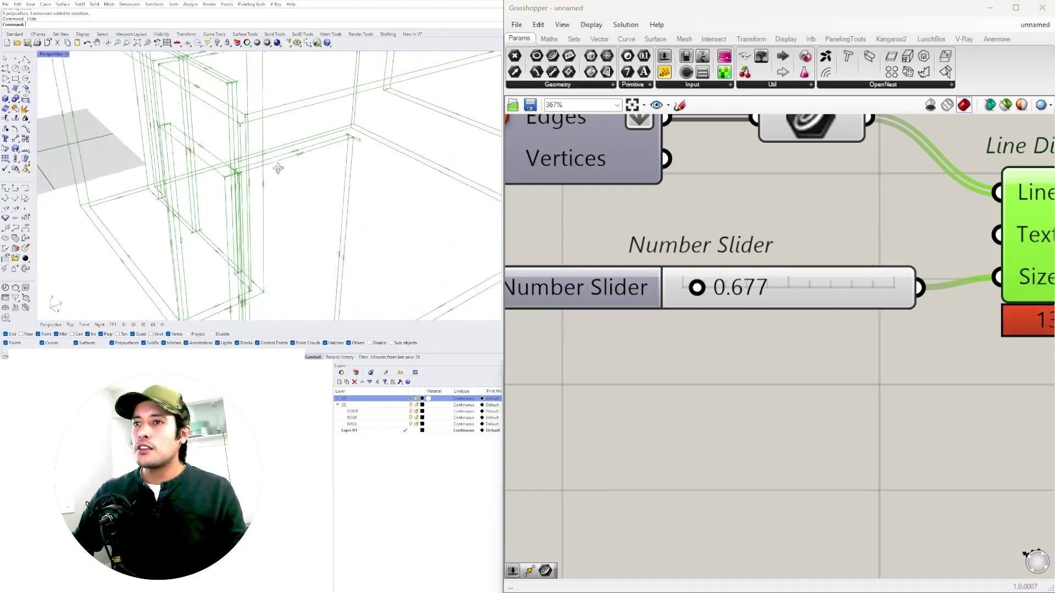
scroll(410, 141, "up", 10)
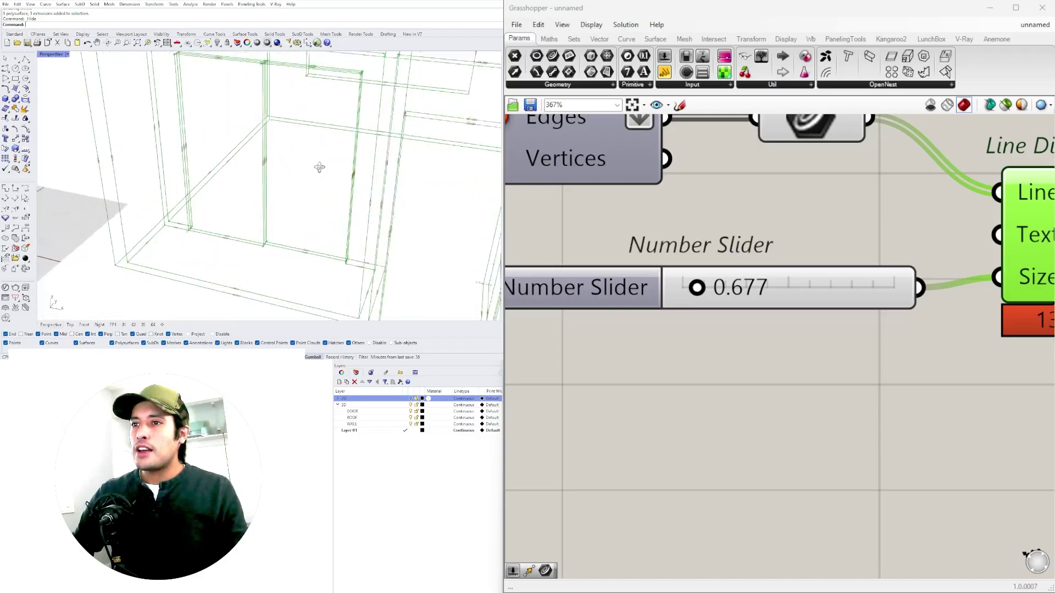
scroll(276, 225, "up", 6)
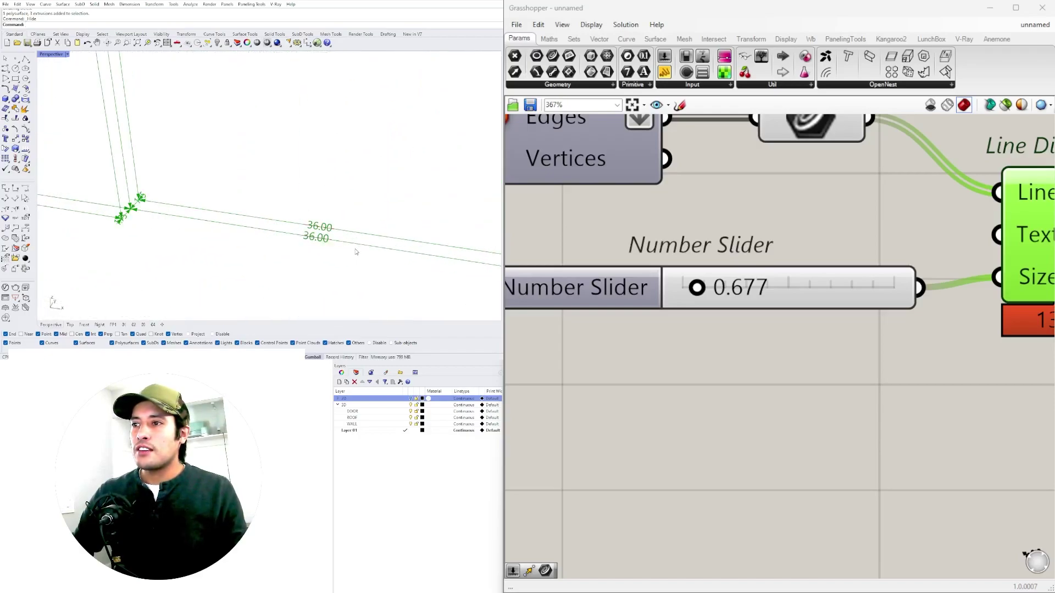
scroll(388, 244, "down", 5)
right_click_drag(307, 220, 330, 126)
scroll(337, 117, "up", 8)
scroll(336, 116, "down", 8)
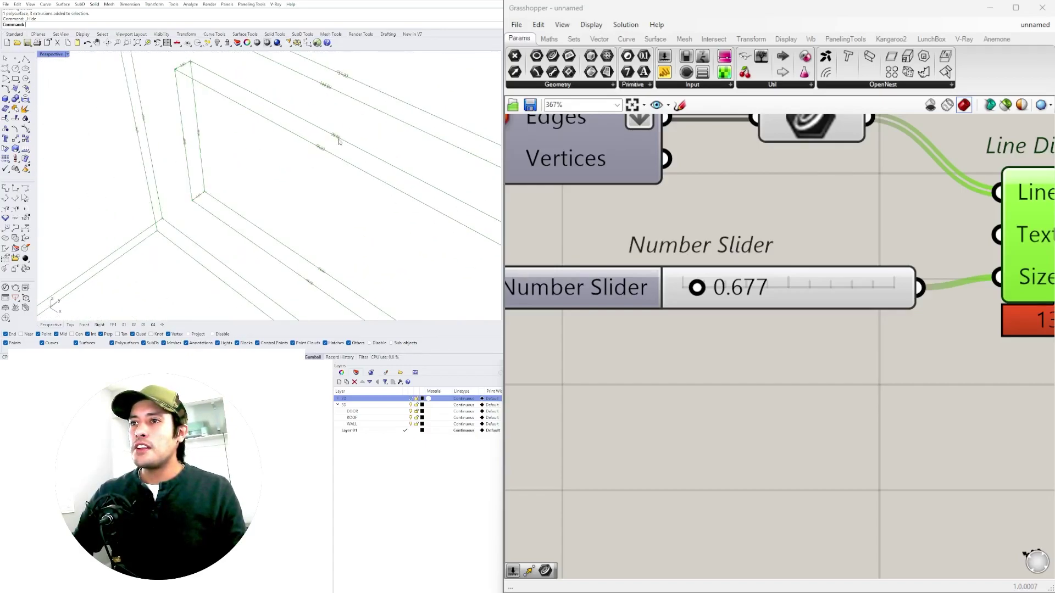
right_click_drag(307, 165, 220, 186)
- Set the Number Slider feeding the dimension size to 1.016
left_click(716, 397)
scroll(308, 186, "up", 5)
scroll(706, 286, "up", 4)
mouse_move(693, 289)
left_mouse_down()
mouse_move(742, 297)
mouse_move(699, 291)
left_mouse_up()
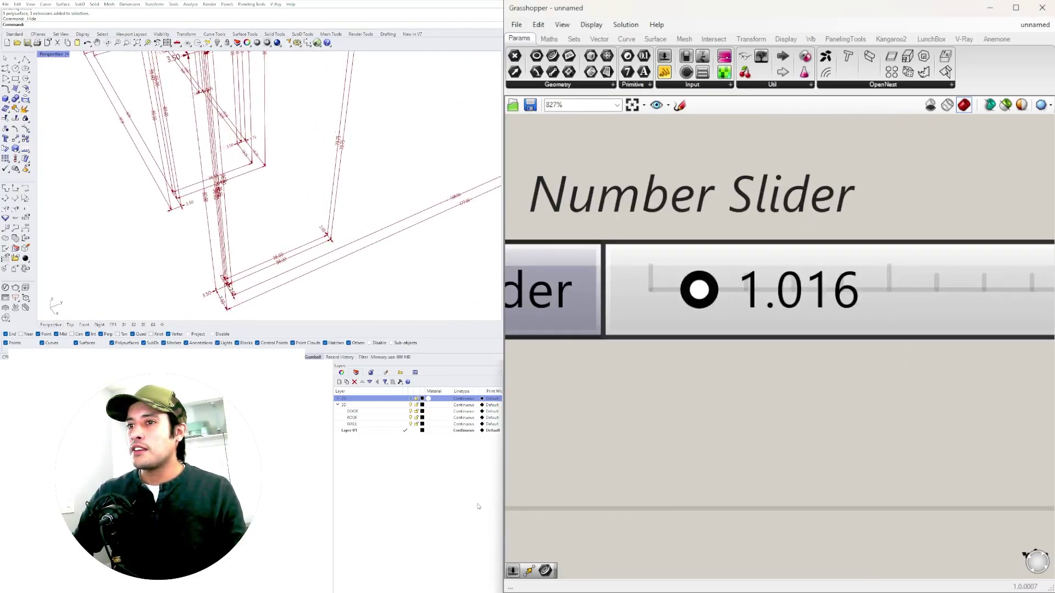
- Switch Rhino to the Top viewport and examine the edge dimensions along the closet walls and door opening
double_click(57, 55)
double_click(44, 54)
scroll(164, 194, "up", 3)
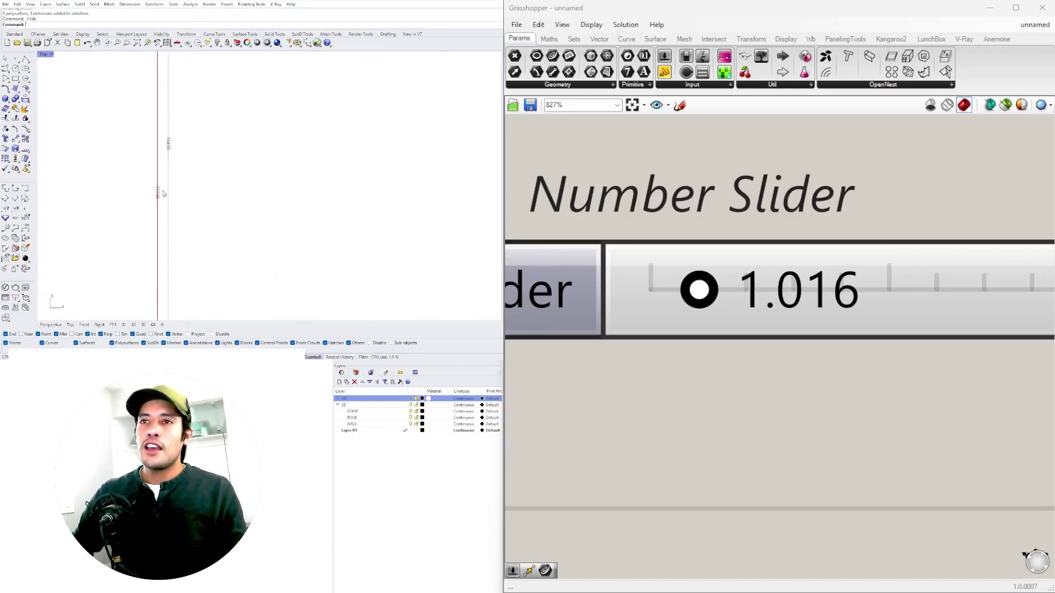
scroll(163, 193, "down", 3)
scroll(220, 220, "up", 3)
right_click_drag(263, 237, 154, 208)
right_click_drag(483, 189, 311, 191)
scroll(275, 216, "up", 2)
scroll(263, 191, "down", 4)
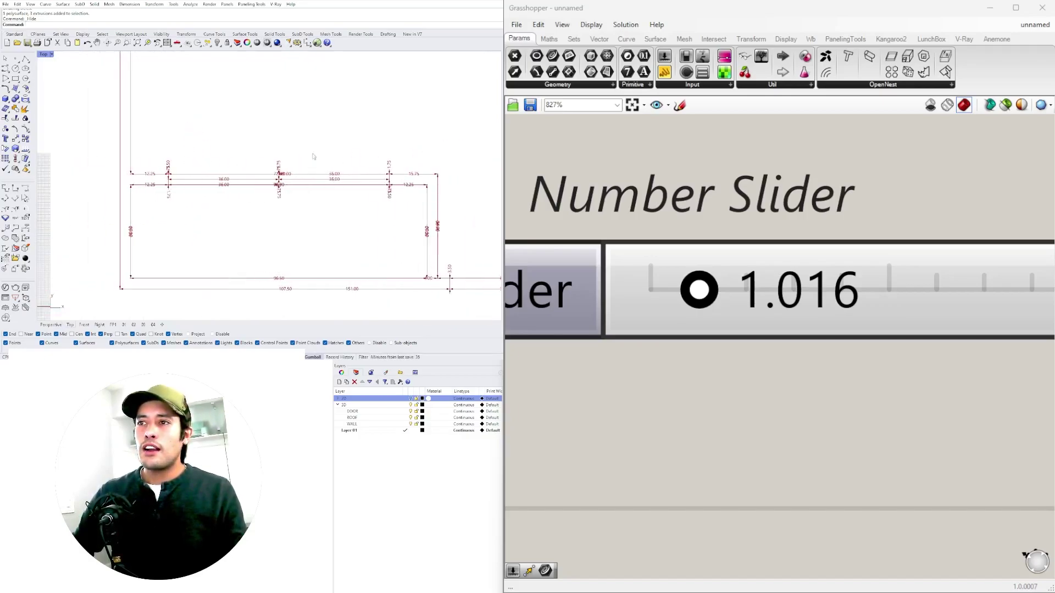
scroll(125, 236, "up", 5)
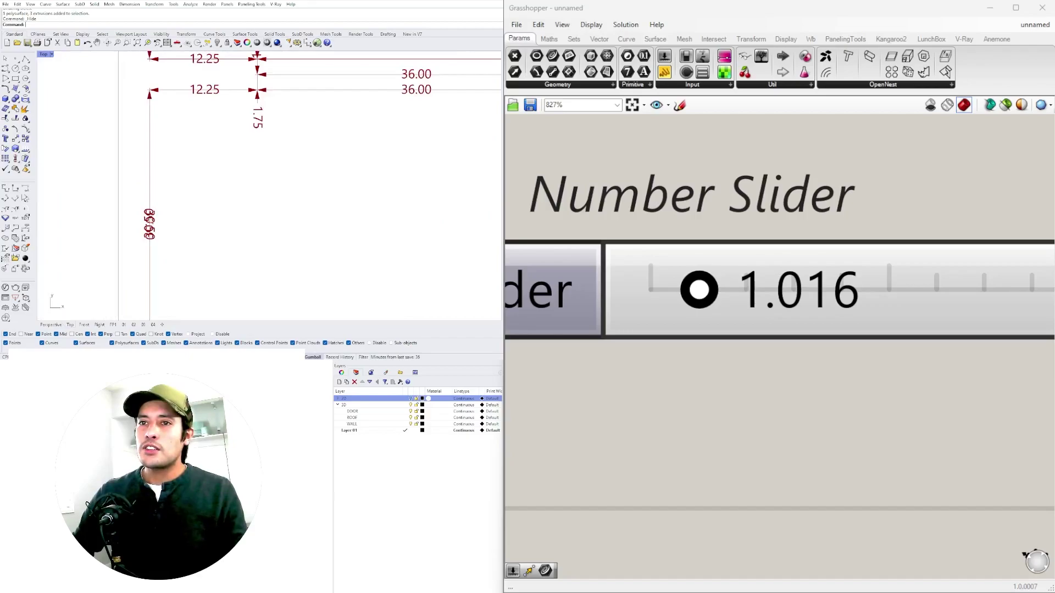
scroll(171, 194, "down", 5)
scroll(264, 228, "up", 5)
scroll(264, 228, "down", 5)
scroll(327, 191, "up", 4)
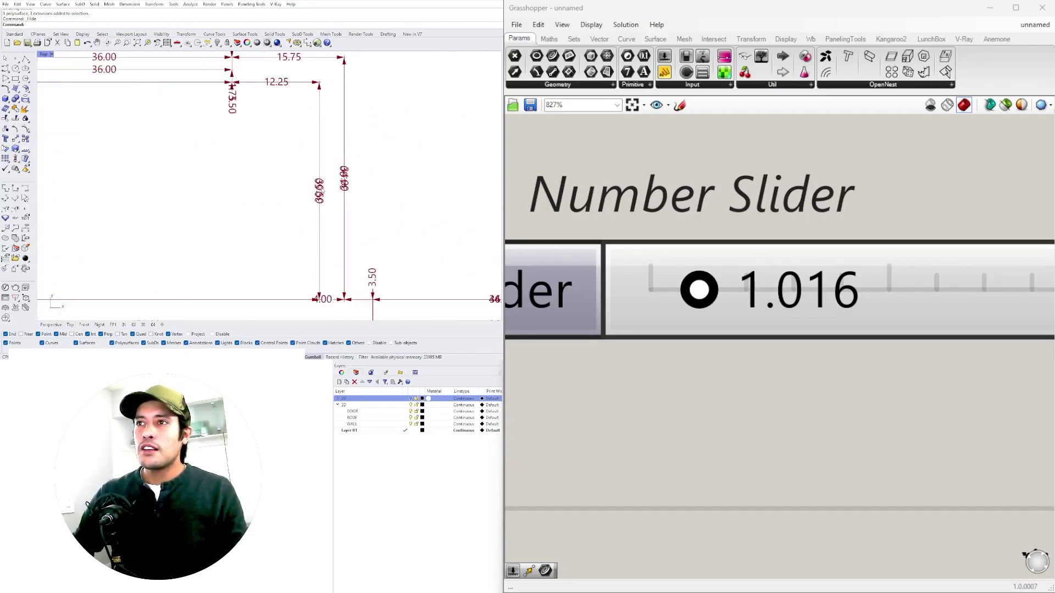
scroll(326, 189, "down", 4)
scroll(231, 212, "up", 4)
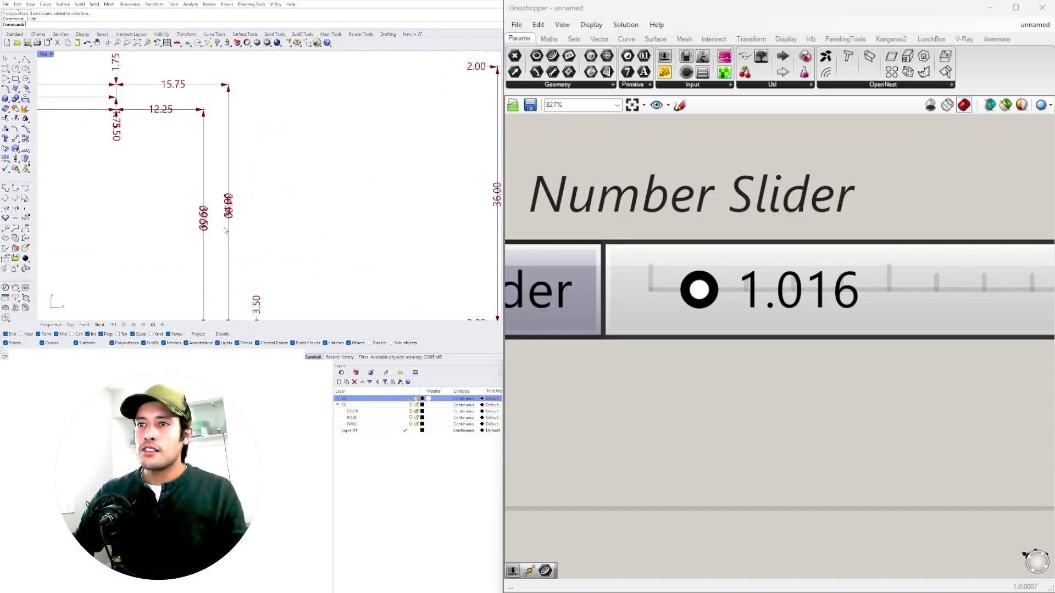
scroll(224, 231, "down", 3)
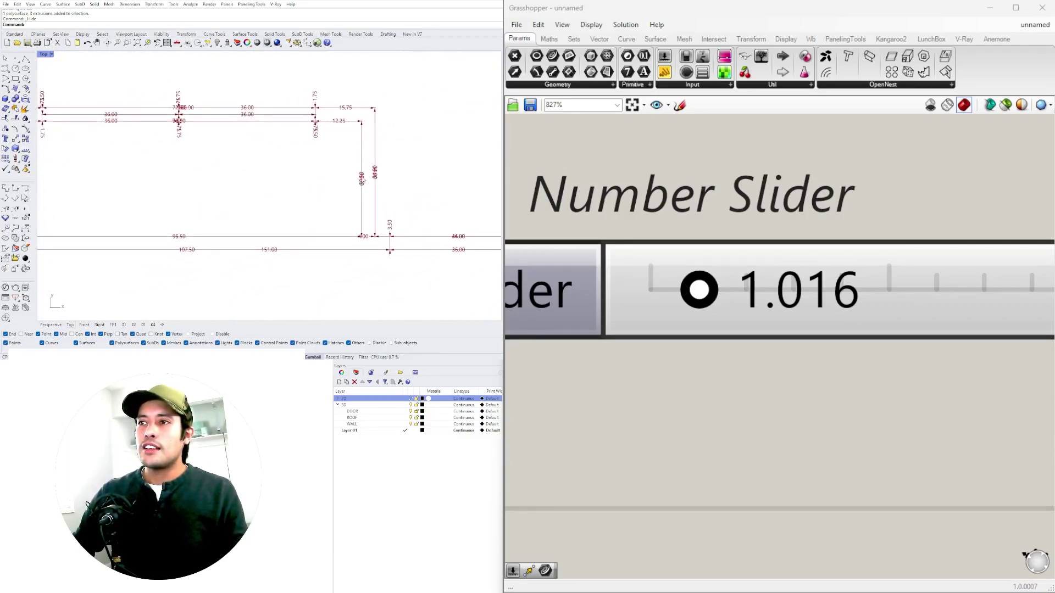
scroll(362, 181, "up", 3)
scroll(364, 186, "down", 2)
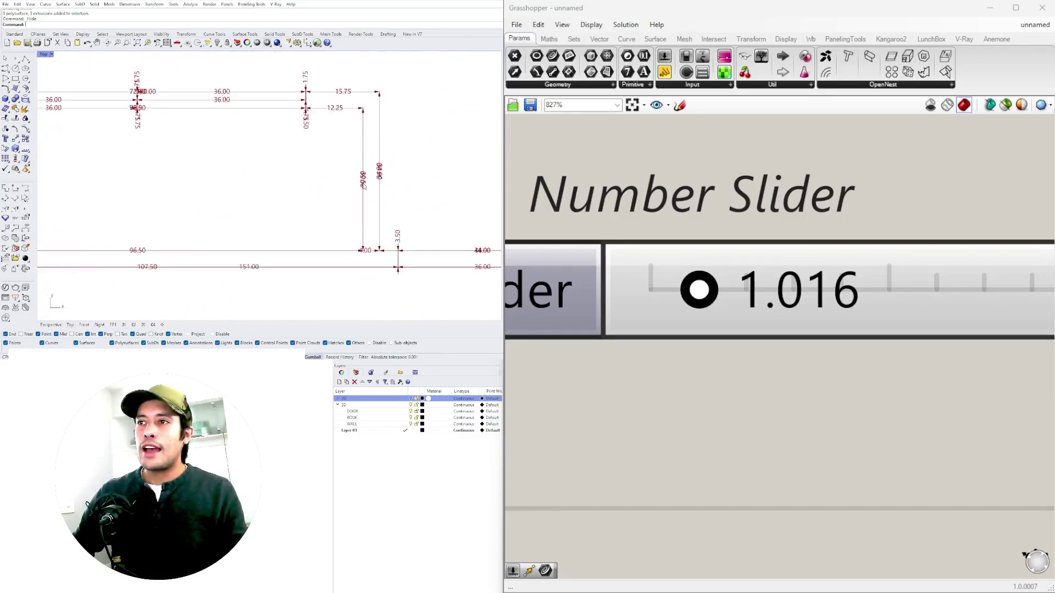
scroll(398, 169, "down", 4)
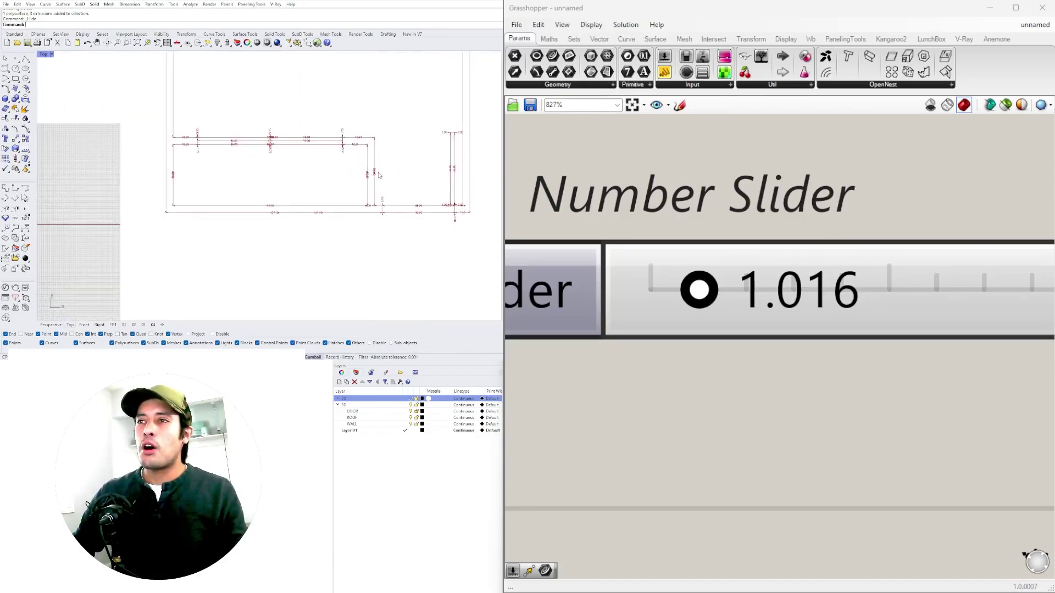
- Return Rhino to the Perspective viewport with the whole bedroom model in view
double_click(44, 55)
double_click(305, 61)
scroll(269, 187, "down", 4)
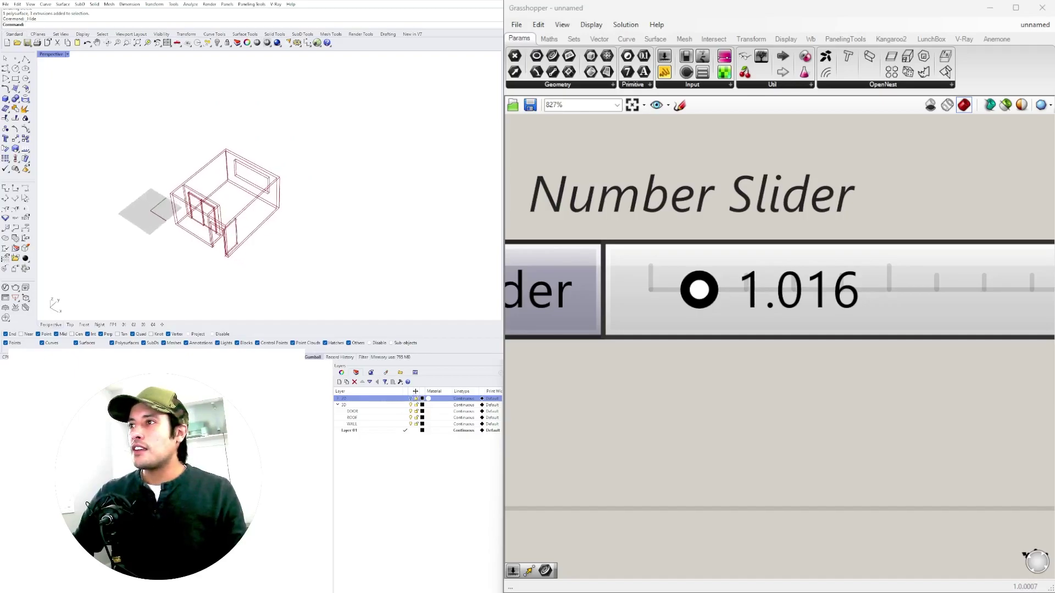
- Temporarily show the layer with the 2D bedroom plan to check the closed outline of the wall beside the door
left_click(411, 398)
scroll(215, 251, "up", 3)
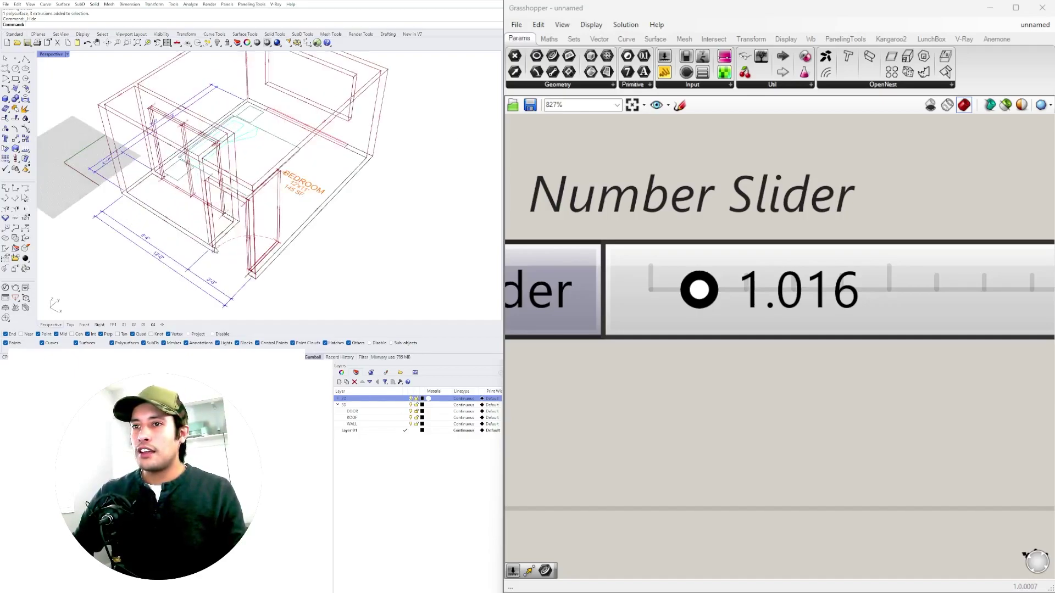
left_click(307, 229)
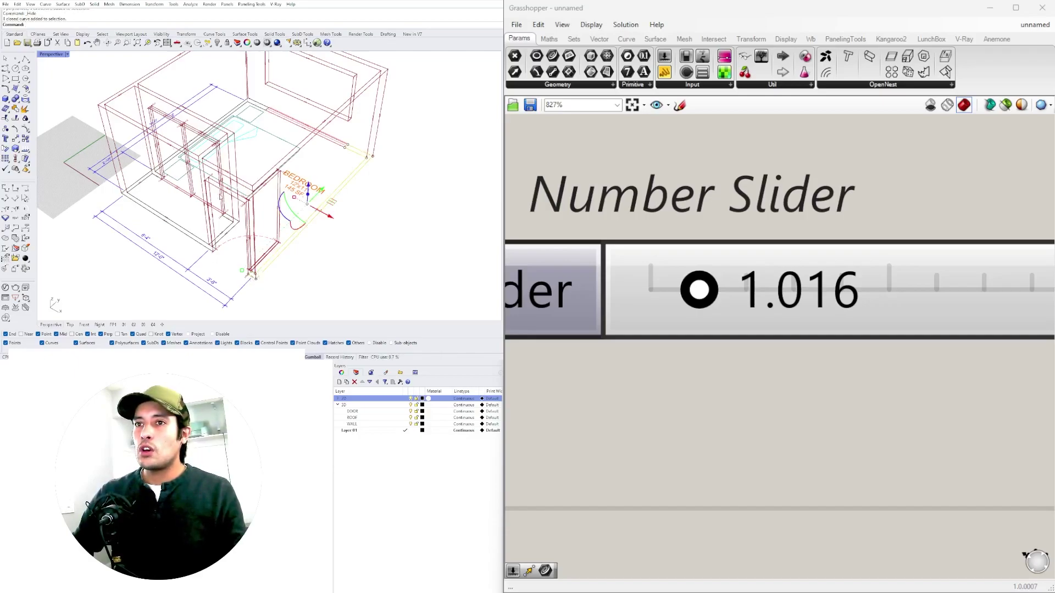
left_click(411, 398)
- Examine the edge dimensions around the window opening and its wall from several angles in the Perspective viewport
scroll(443, 160, "down", 3)
mouse_move(443, 160)
right_mouse_down()
mouse_move(388, 172)
mouse_move(413, 155)
mouse_move(397, 190)
mouse_move(352, 193)
right_mouse_up()
scroll(138, 194, "up", 5)
scroll(139, 193, "up", 2)
scroll(242, 181, "down", 8)
right_click_drag(291, 159, 282, 164)
scroll(297, 154, "up", 6)
scroll(312, 136, "down", 6)
scroll(393, 115, "up", 5)
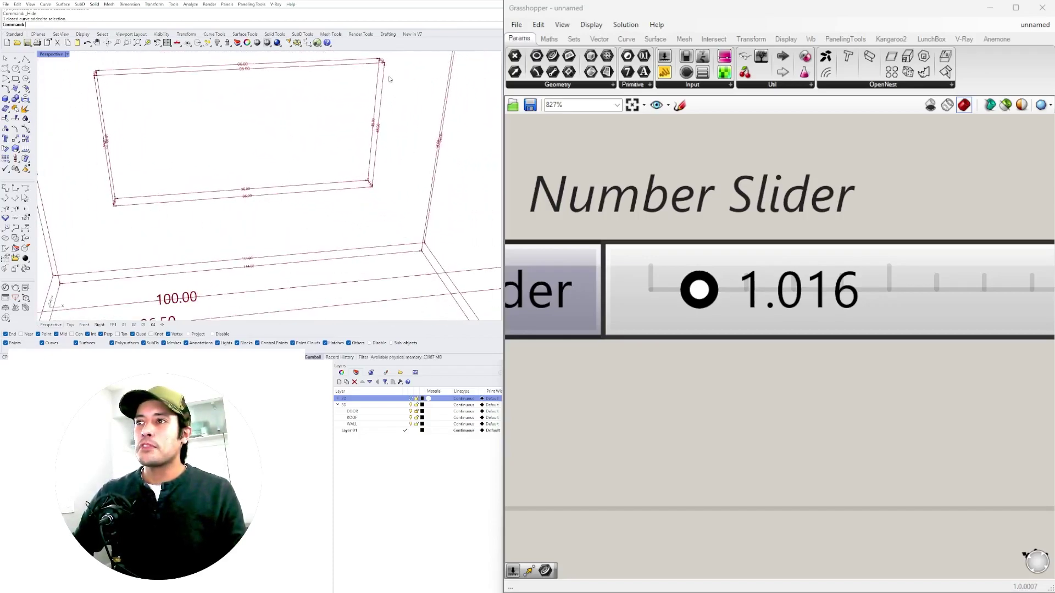
right_click_drag(232, 209, 341, 201)
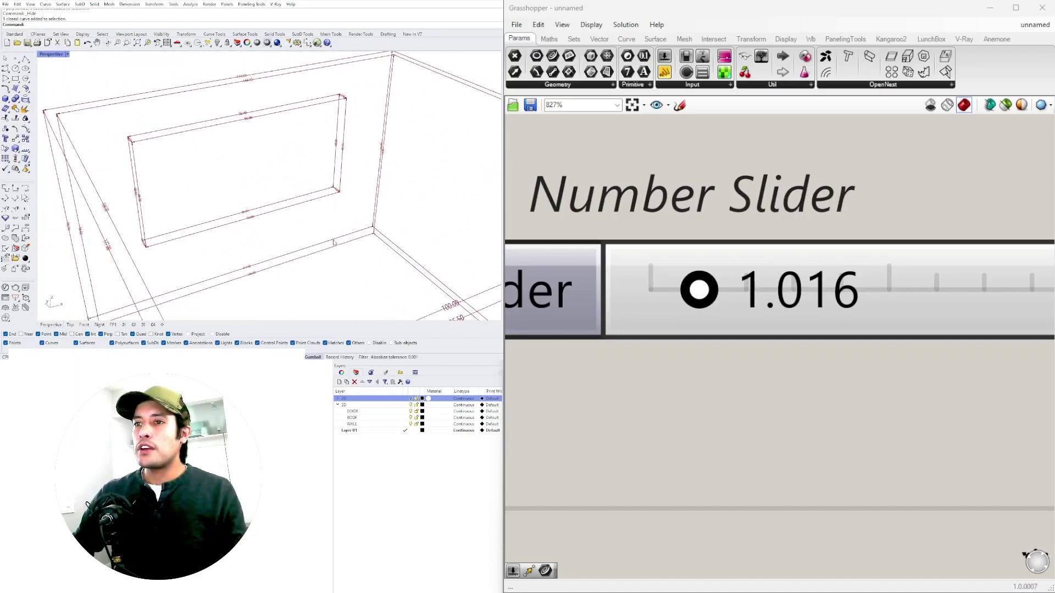
right_click_drag(340, 216, 361, 158)
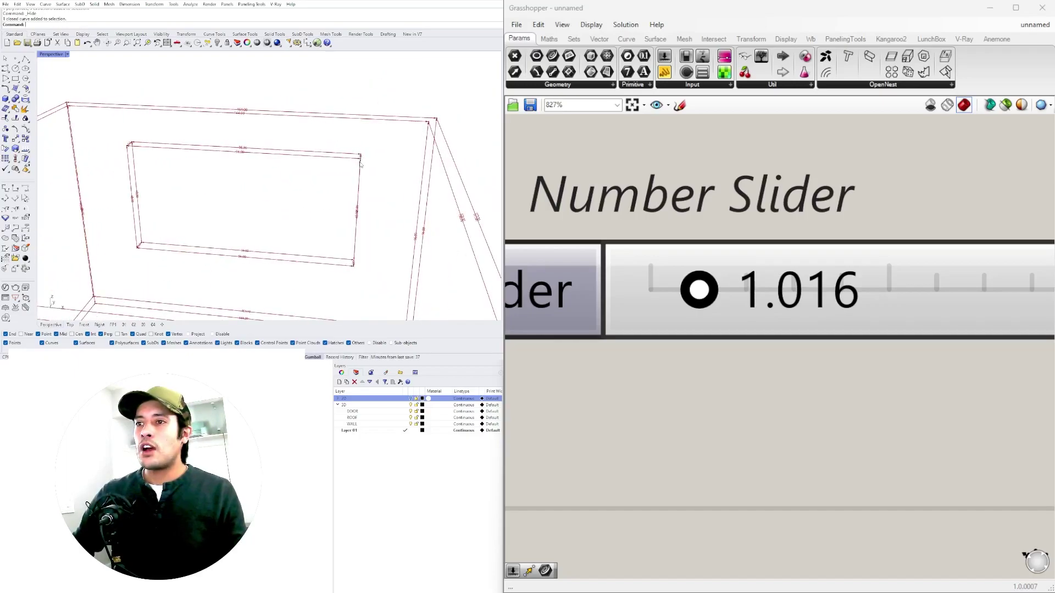
right_click_drag(359, 309, 383, 135)
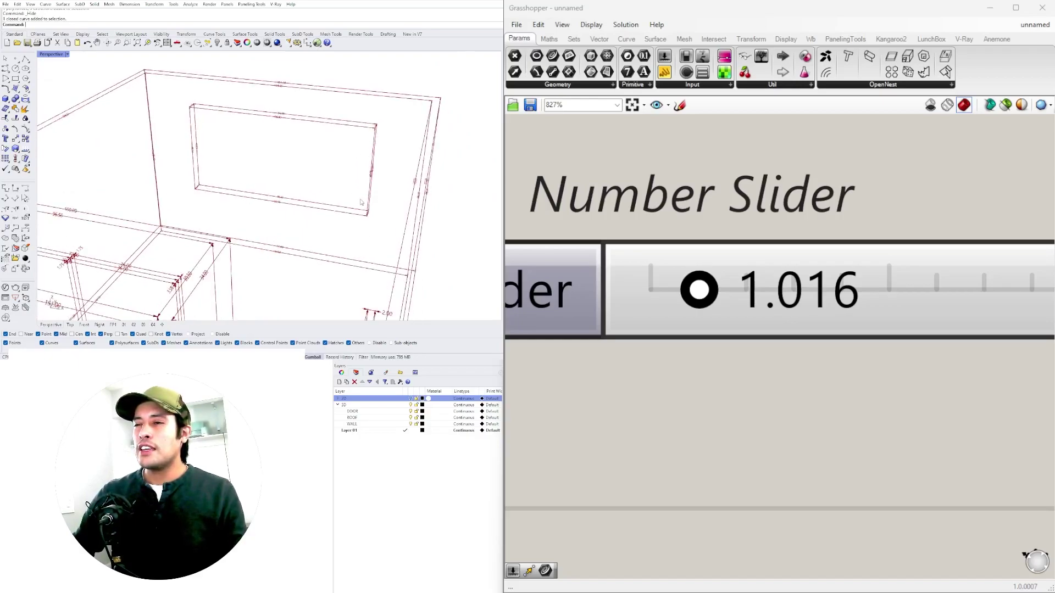
- Examine the edges and dimensions of the whole bedroom from a few angles in the Perspective viewport
scroll(361, 203, "down", 5)
right_click_drag(361, 202, 317, 193)
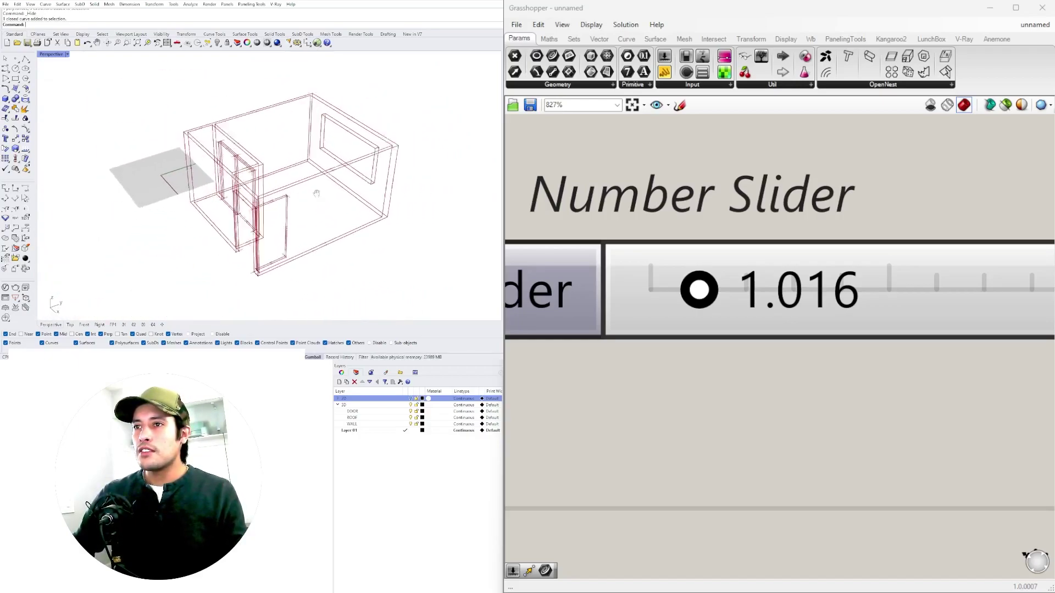
scroll(300, 214, "up", 6)
scroll(281, 233, "down", 6)
right_click_drag(287, 241, 310, 173, "shift")
scroll(741, 336, "down", 5)
scroll(824, 328, "down", 1)
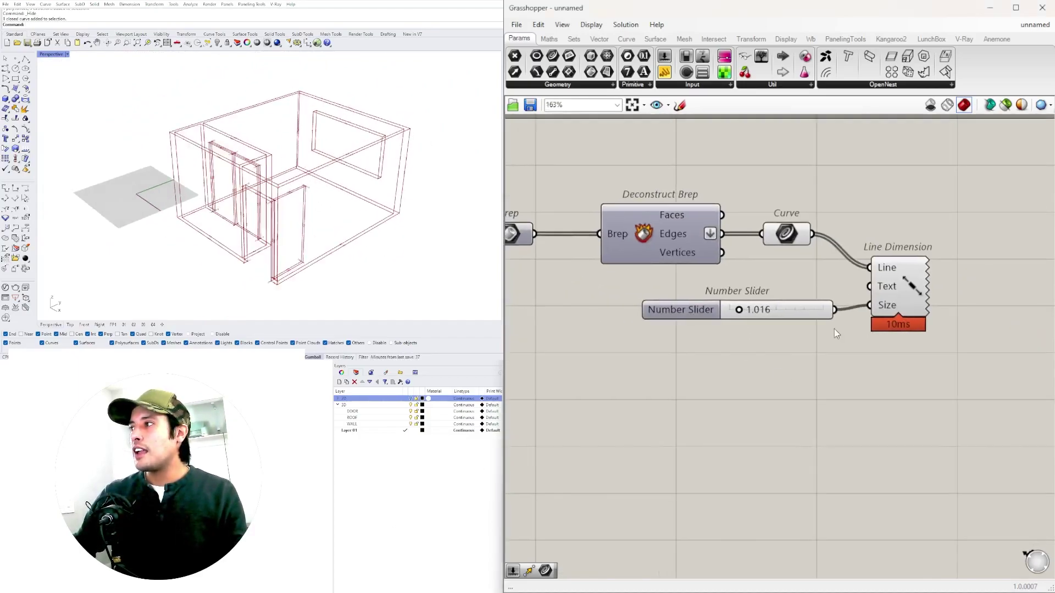
- Move the Curve and Line Dimension components slightly along the canvas, bringing the Line Dimension input level with the Curve output
right_click_drag(668, 224, 732, 223)
left_click(732, 222)
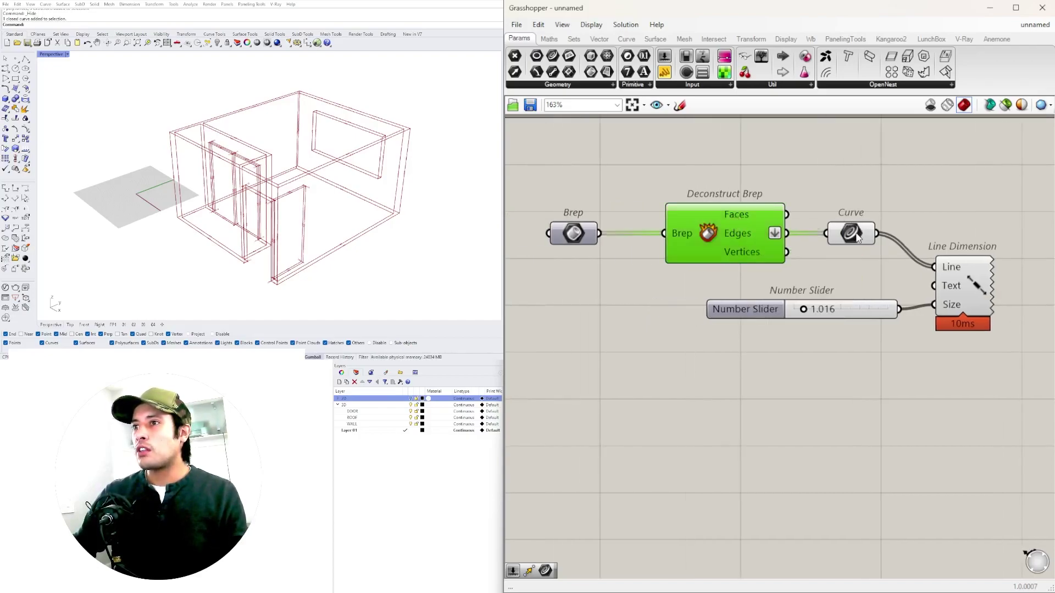
left_click_drag(858, 235, 867, 235)
left_click(959, 282)
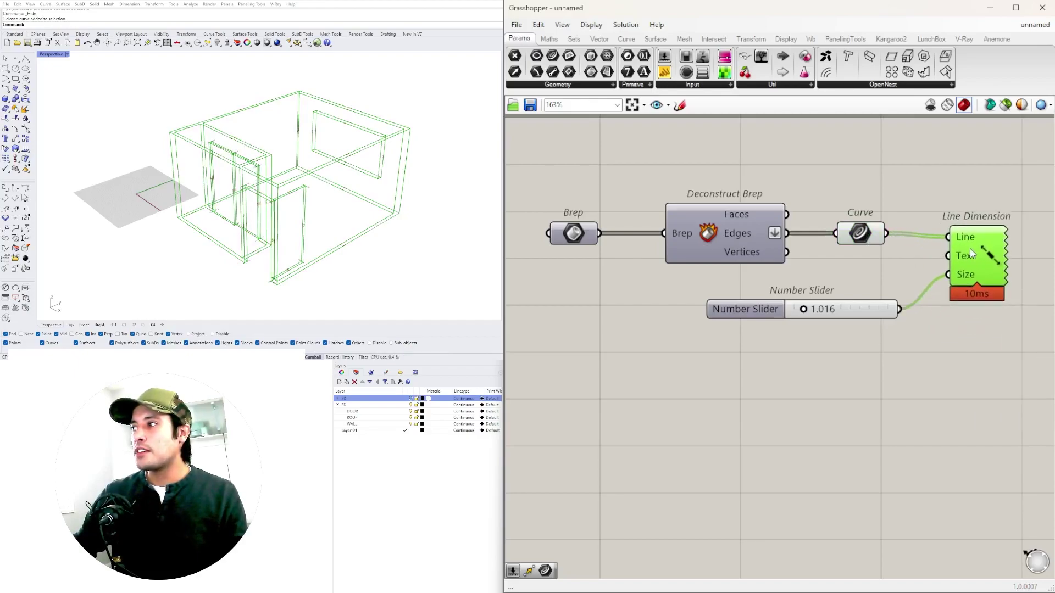
left_click(808, 332)
- Set the number slider feeding the Line Dimension's Size input to 1.375
scroll(804, 322, "up", 6)
mouse_move(791, 270)
left_mouse_down()
mouse_move(846, 265)
mouse_move(787, 264)
mouse_move(811, 266)
left_mouse_up()
scroll(813, 274, "down", 4)
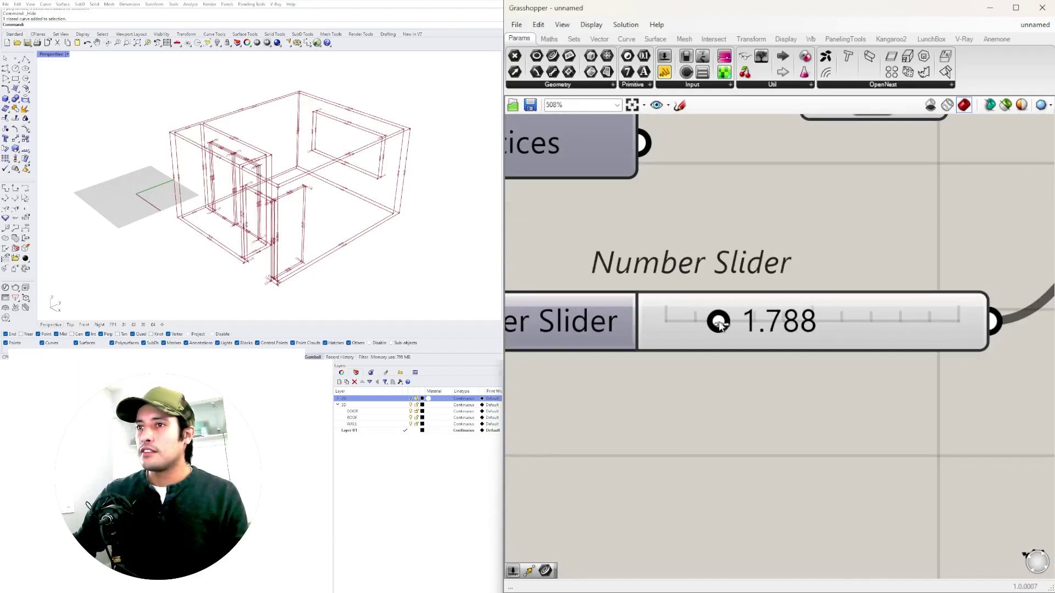
scroll(708, 325, "down", 10)
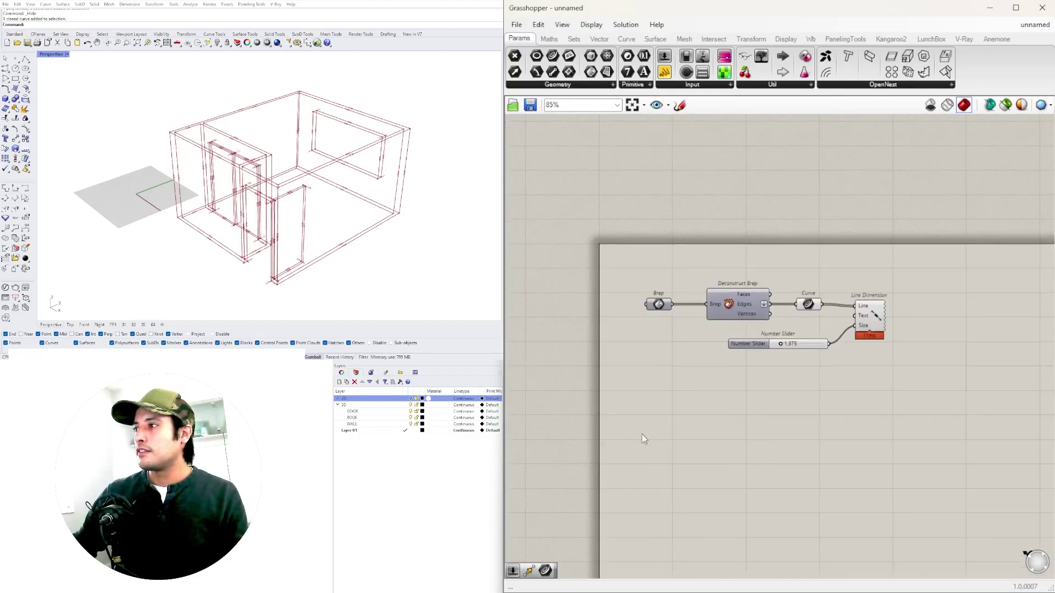
- Undo the last Grasshopper bake in Rhino
scroll(803, 333, "up", 4)
key("ctrl+z")
right_click_drag(165, 193, 341, 192)
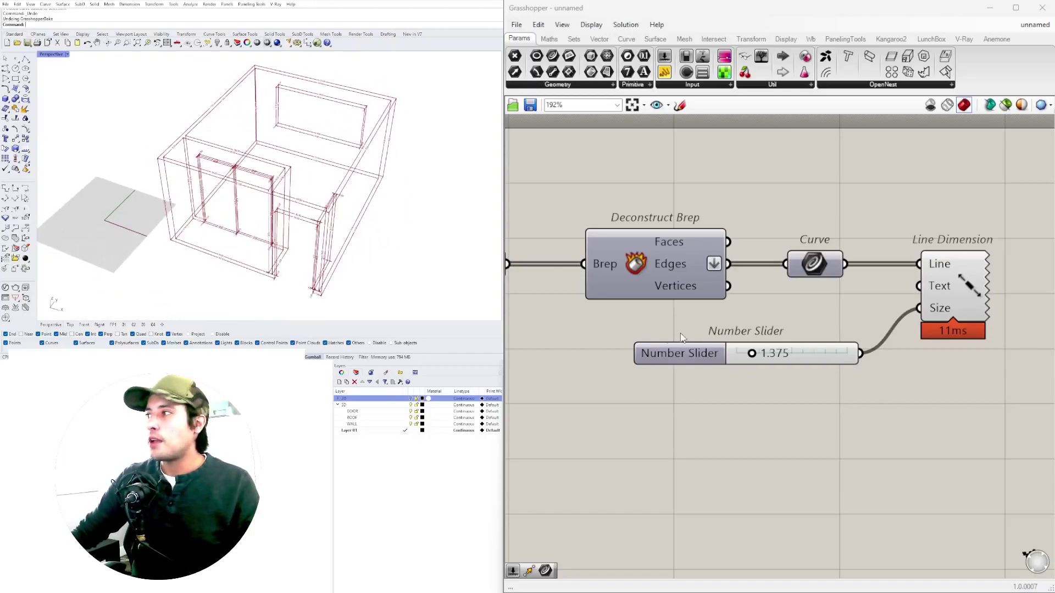
- Move the Line Dimension component and its size slider below the main component row and turn off the dimension preview
scroll(677, 184, "down", 1)
left_click_drag(921, 290, 730, 302)
left_click_drag(908, 328, 915, 371)
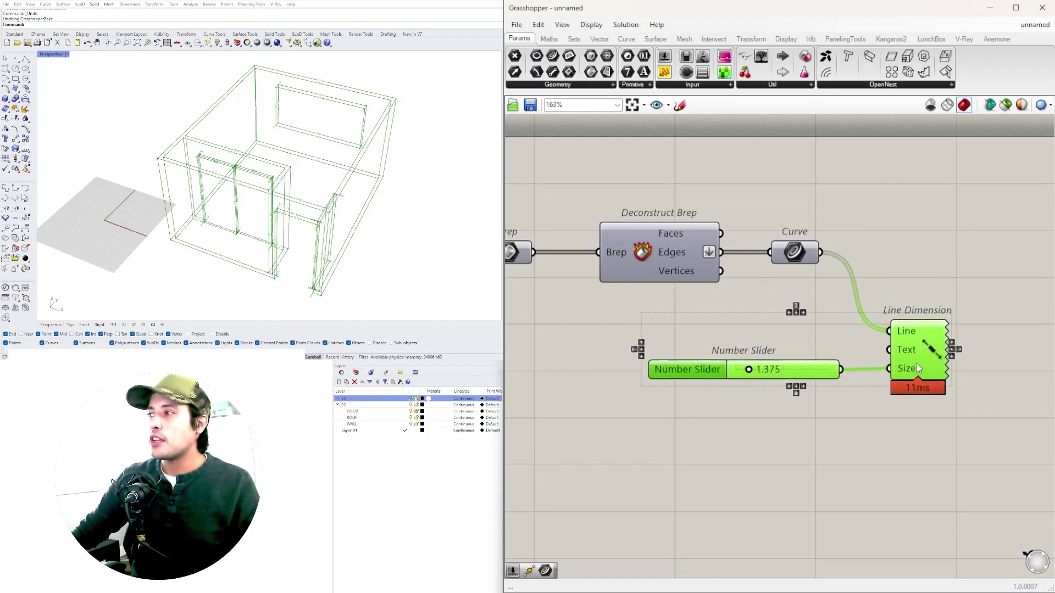
middle_click(916, 361)
left_click(954, 324)
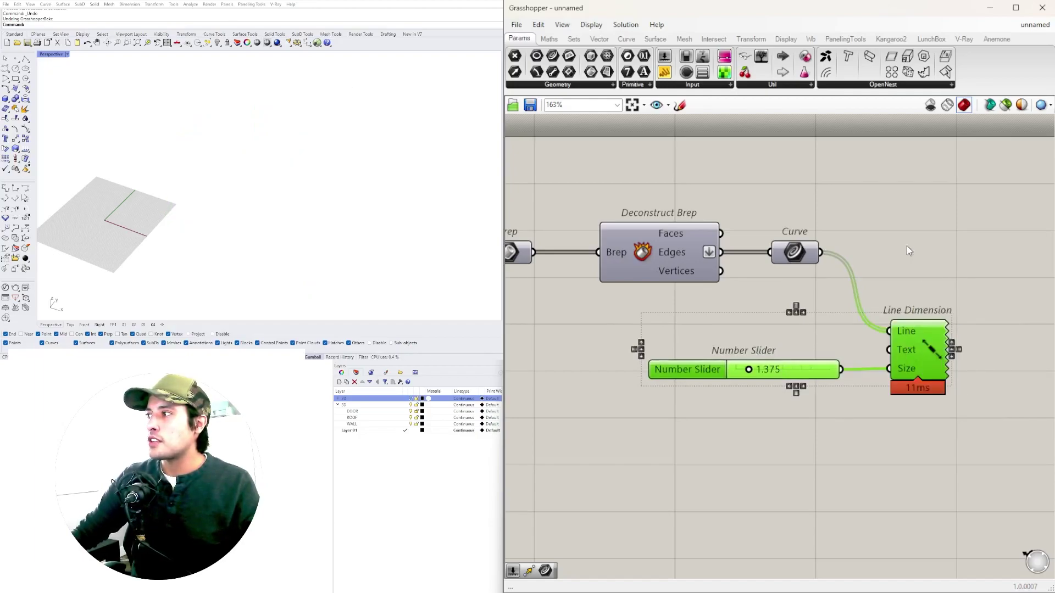
left_click(906, 246)
- Turn on the preview of the Curve component holding the wall edges
right_click(794, 252)
left_click(684, 285)
right_click_drag(308, 208, 381, 193)
left_click(799, 229)
left_click(798, 254)
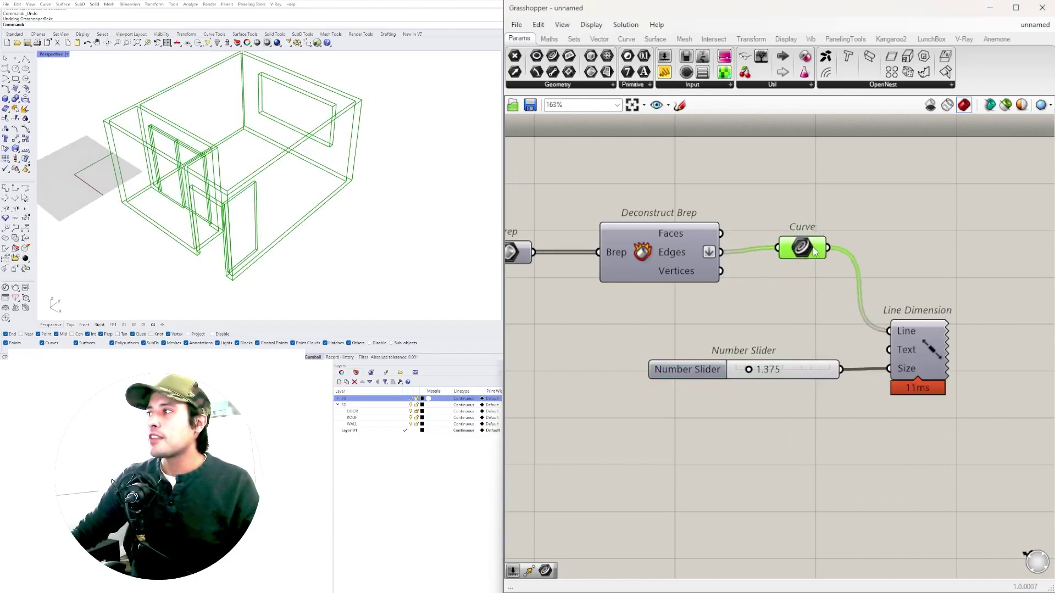
right_click_drag(789, 247, 685, 259)
left_click(876, 285)
- Add an Extend Curve component and connect the Curve component's output to its Curve input
scroll(876, 285, "down", 3)
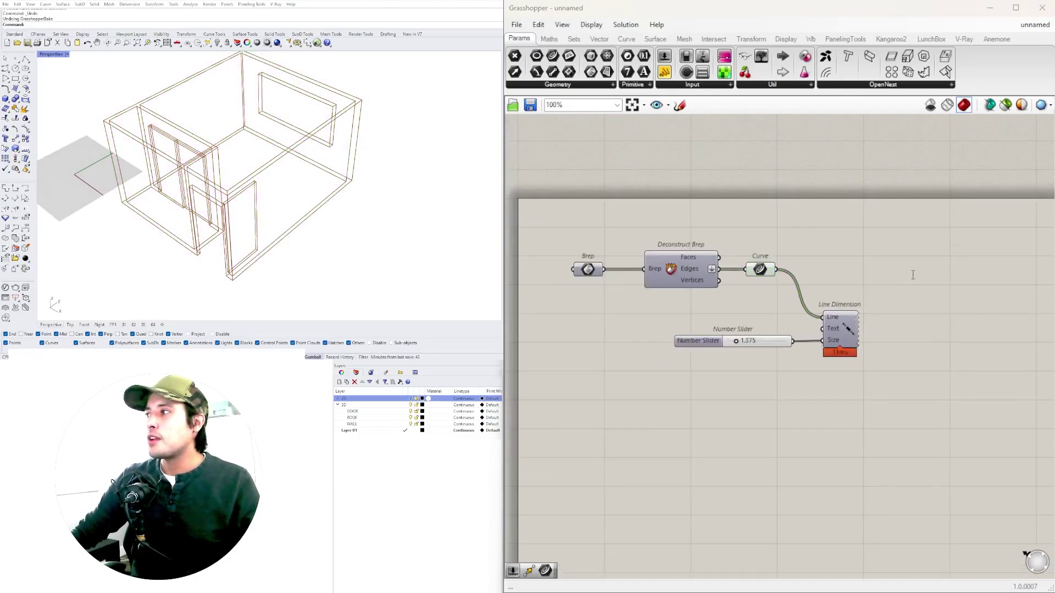
type("EXT")
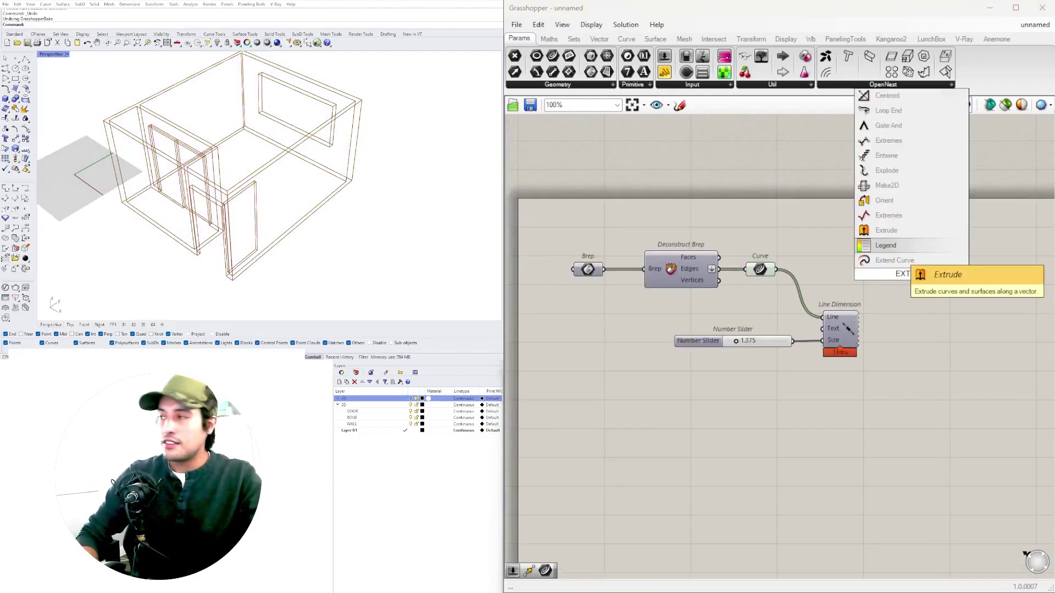
type("END")
left_click(891, 261)
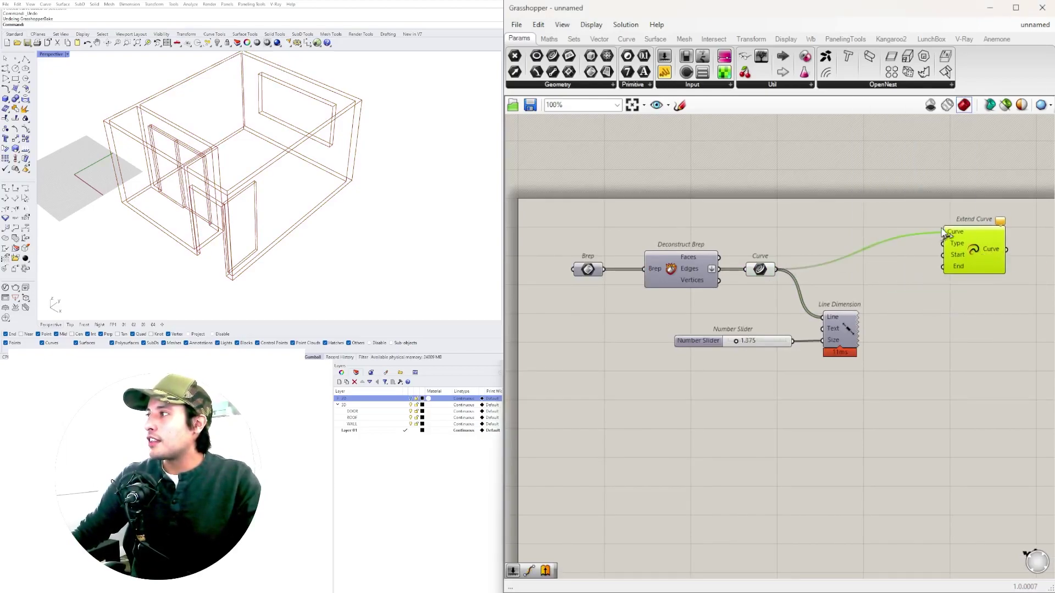
left_click_drag(943, 232, 961, 228)
- Add a number slider at 1.50 with a 0 to 10 range and connect it to Extend Curve's Start and End inputs
double_click(824, 230)
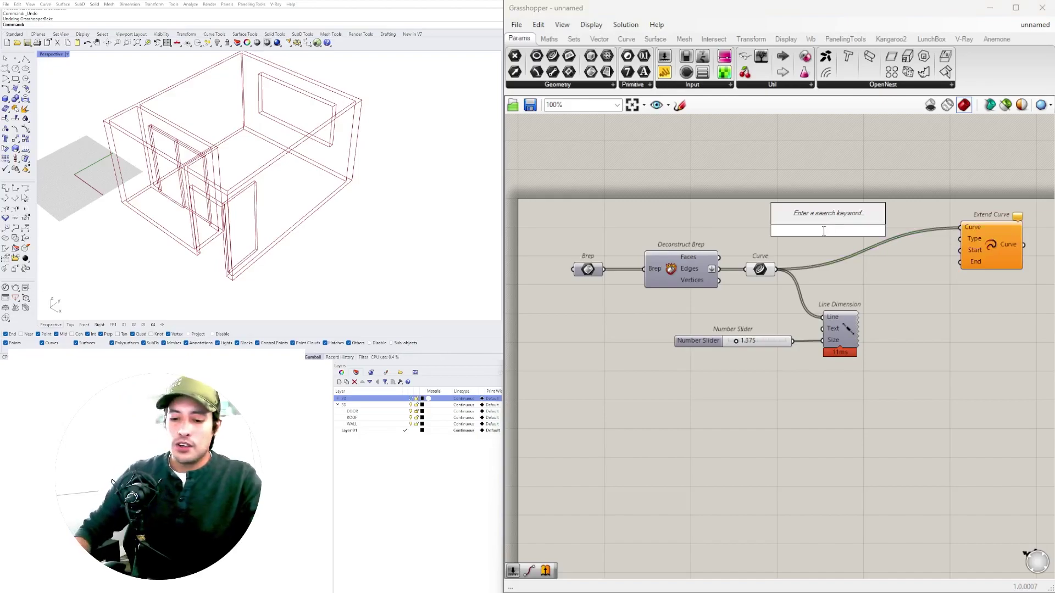
key("Return")
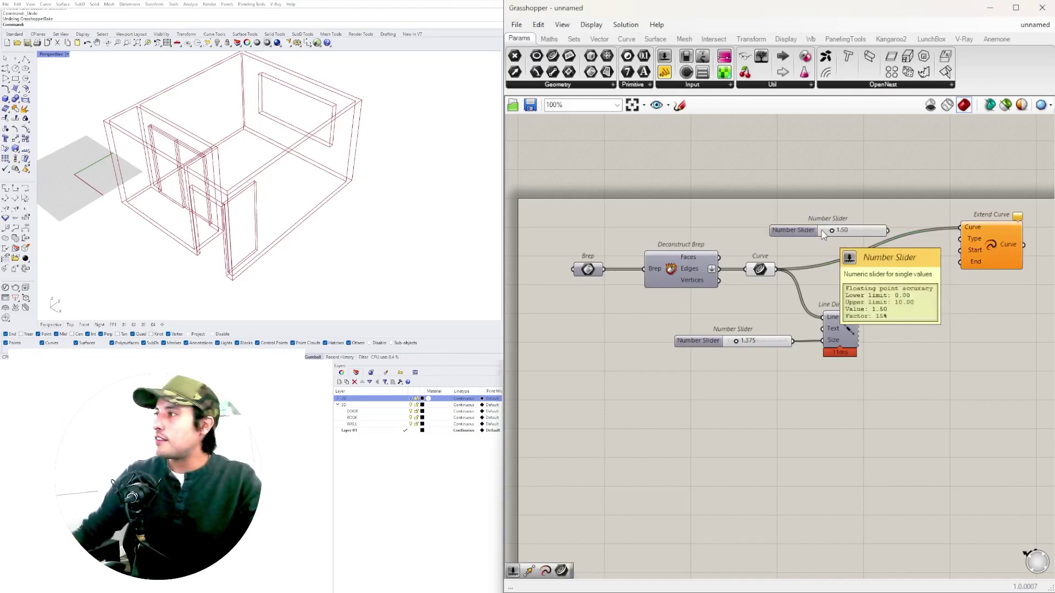
scroll(849, 185, "up", 3)
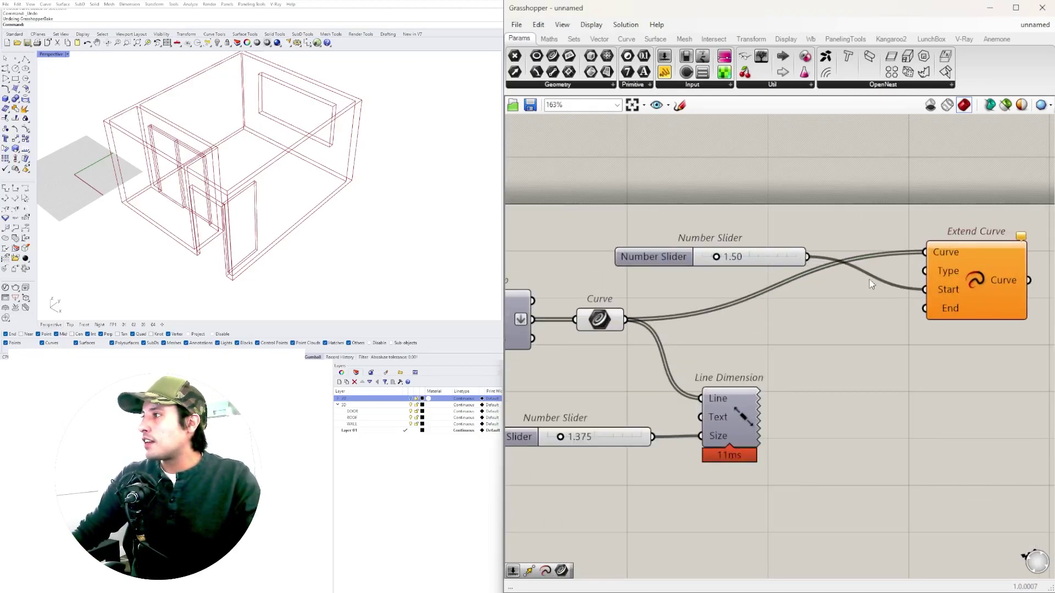
left_click_drag(994, 285, 1023, 284)
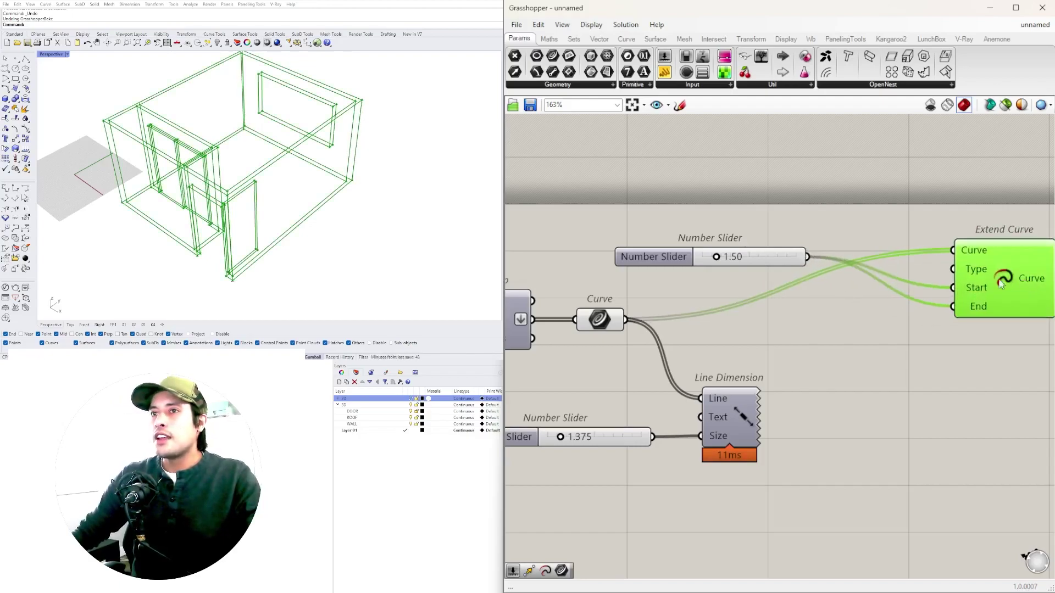
- Set the slider that controls the curve extension length to 2.90 so the wall edges overshoot at the corners
scroll(671, 262, "up", 3)
left_click_drag(671, 262, 570, 250)
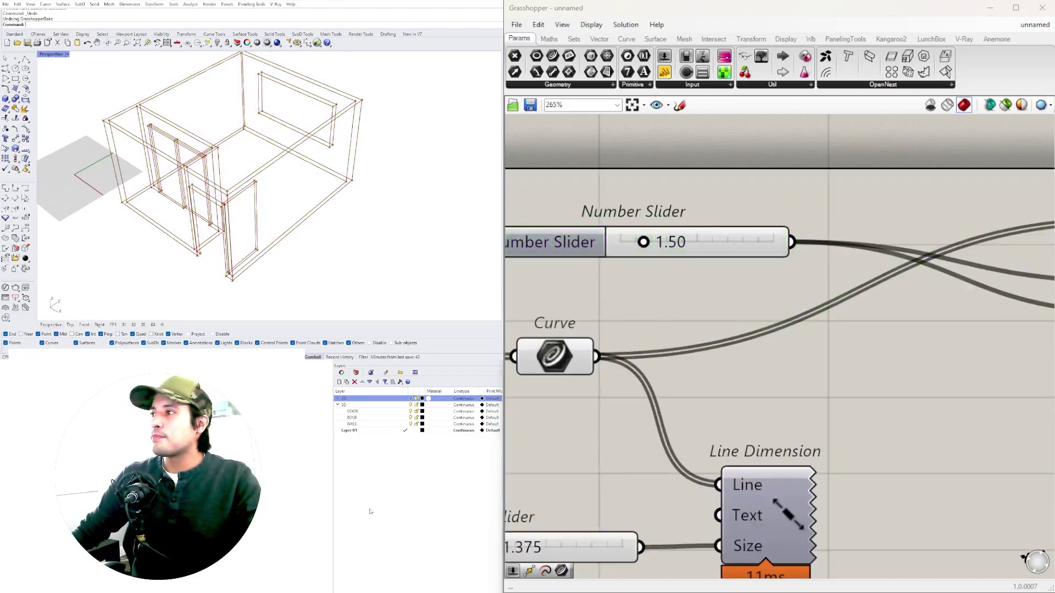
scroll(313, 209, "up", 5)
scroll(378, 132, "down", 4)
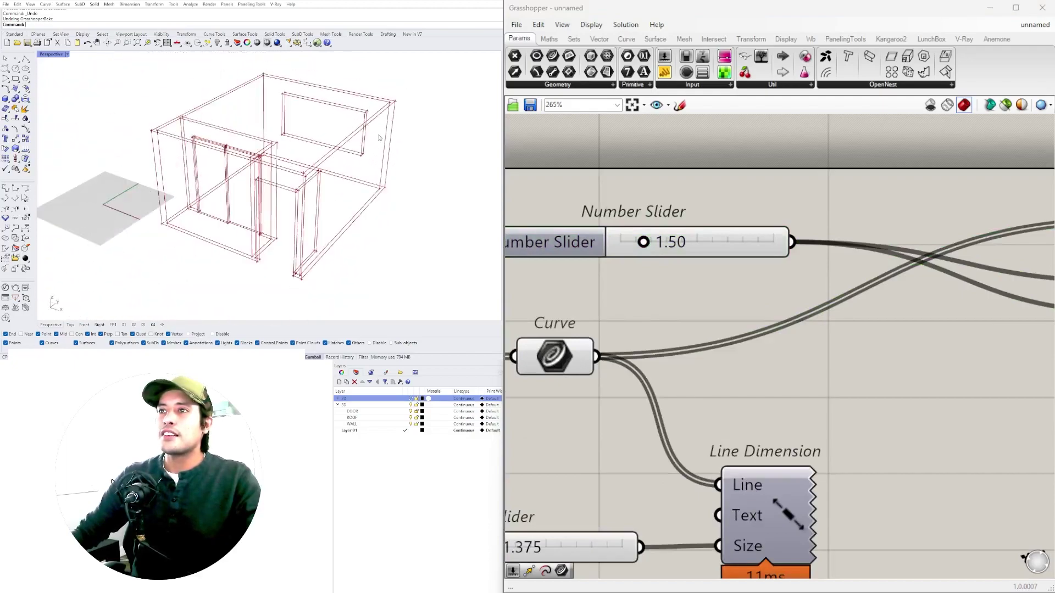
right_click_drag(378, 137, 395, 144)
scroll(691, 234, "up", 3)
left_click_drag(701, 257, 720, 258)
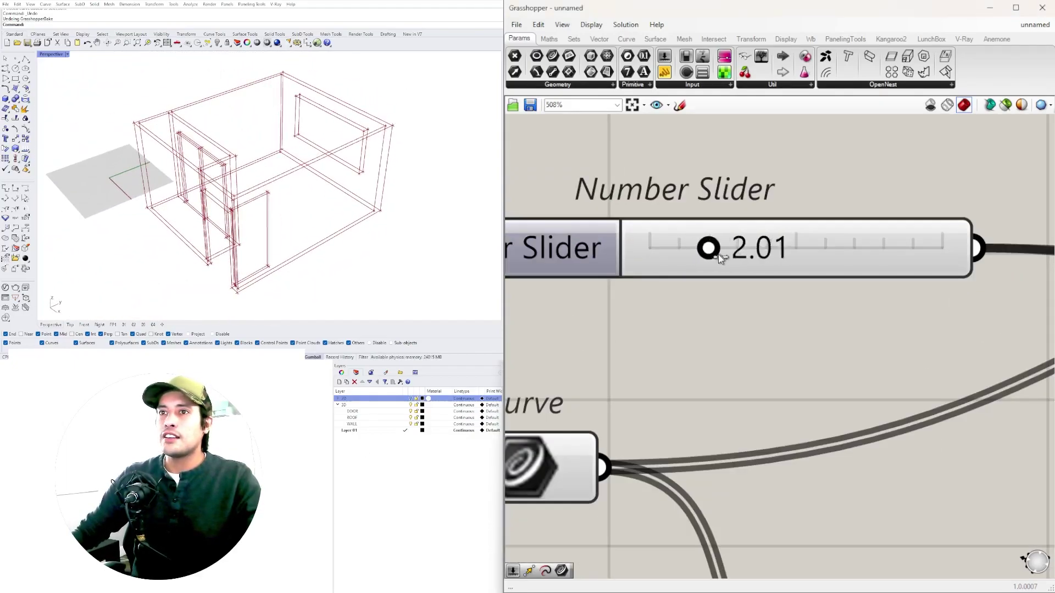
left_click_drag(928, 281, 768, 282)
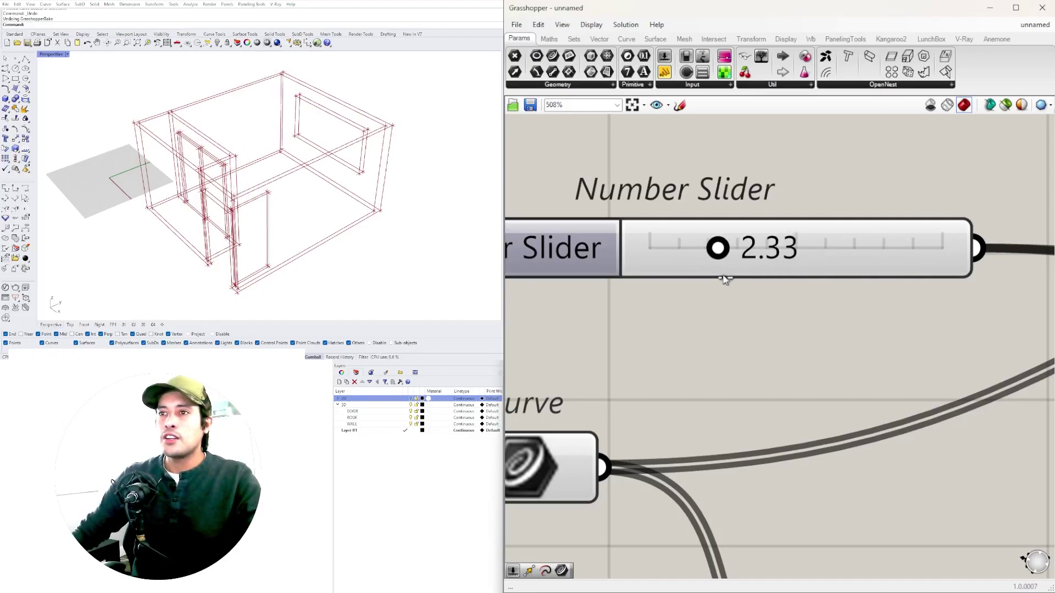
scroll(741, 279, "down", 7)
- Bake the Extend Curve output into Rhino and move the baked curves to the side of the original model
left_click(792, 295)
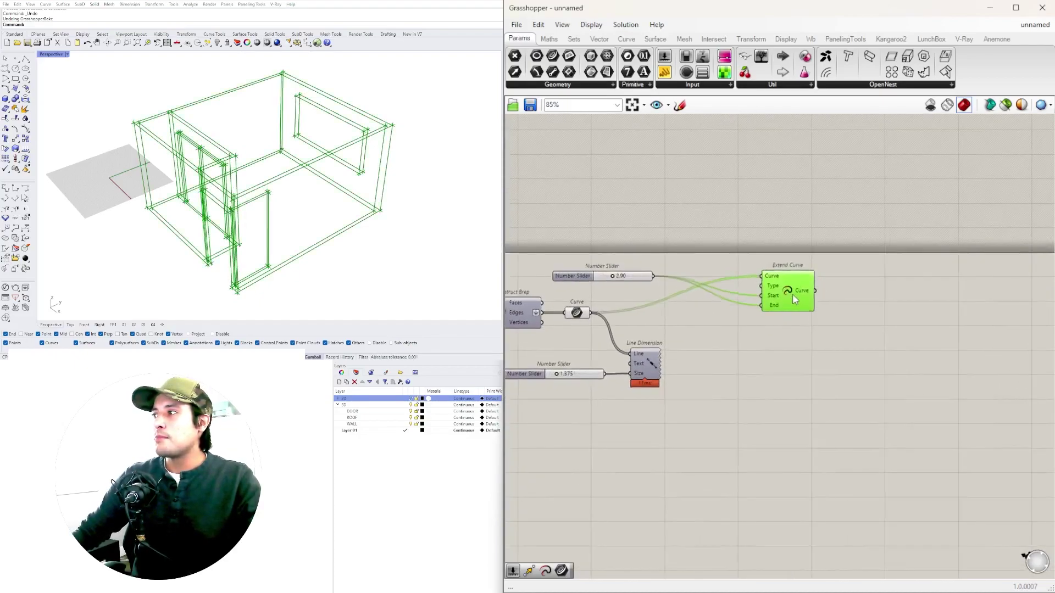
middle_click(792, 298)
left_click(816, 323)
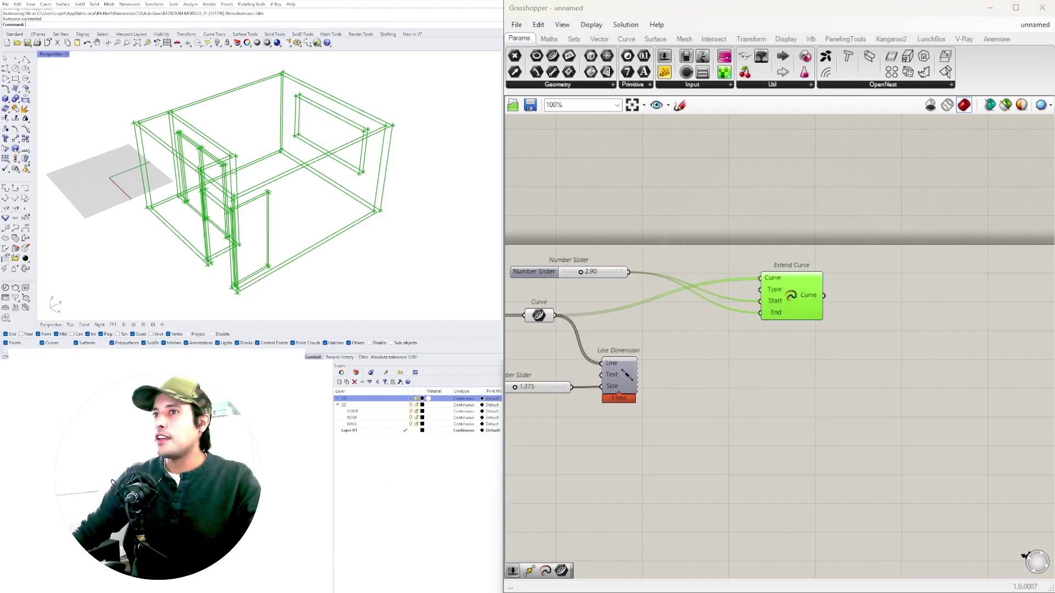
left_click_drag(247, 189, 256, 166)
scroll(258, 162, "down", 4)
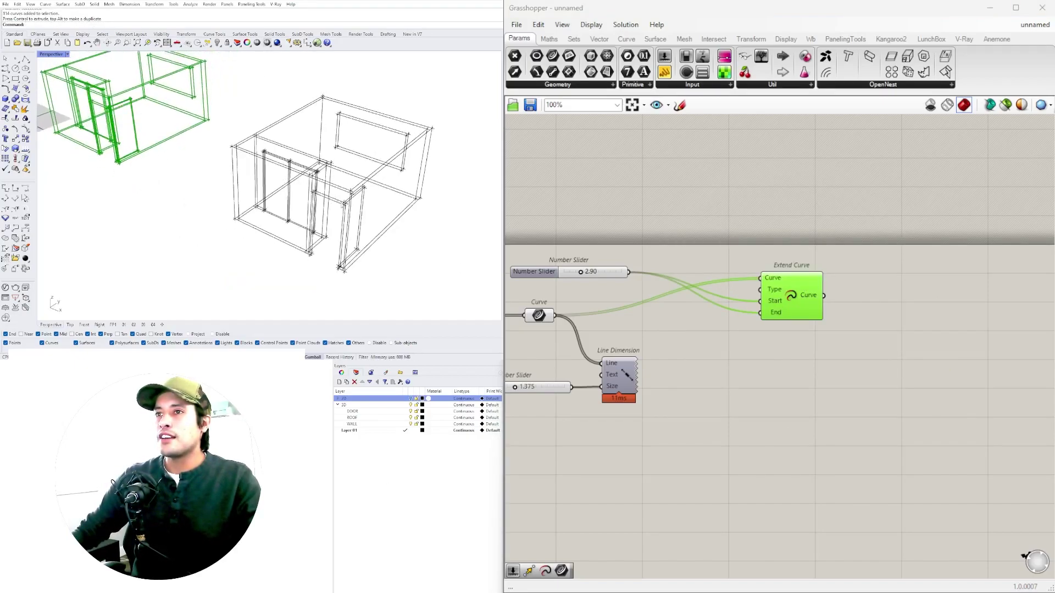
left_click(282, 144)
- Examine the crossing corner lines of the baked curves beside the Grasshopper preview in the Perspective viewport
scroll(296, 148, "up", 2)
key("ctrl+shift+e")
key("Escape")
right_click_drag(380, 184, 295, 199)
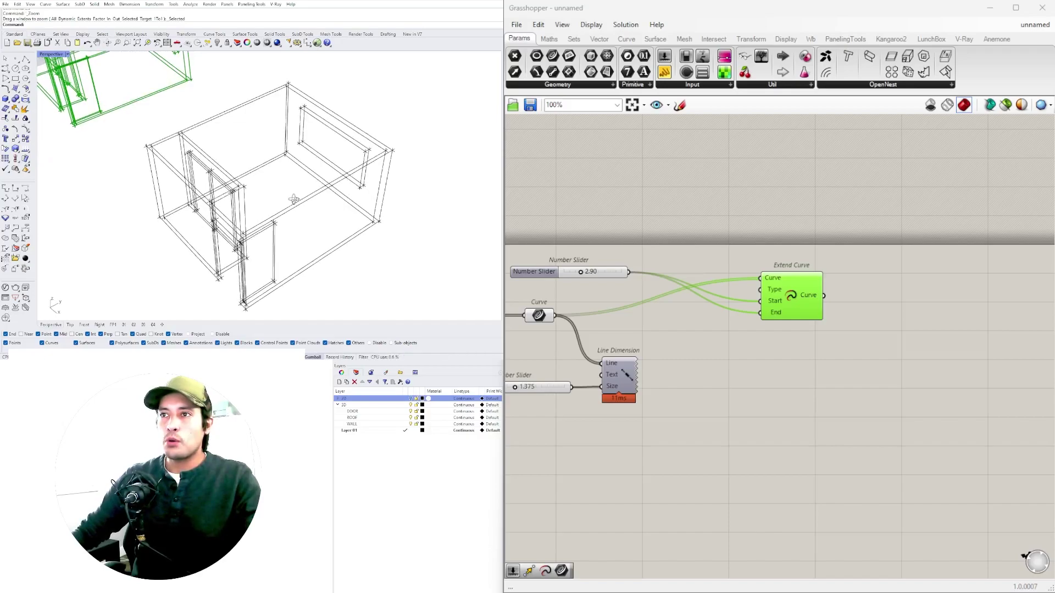
scroll(313, 110, "up", 6)
scroll(316, 113, "down", 8)
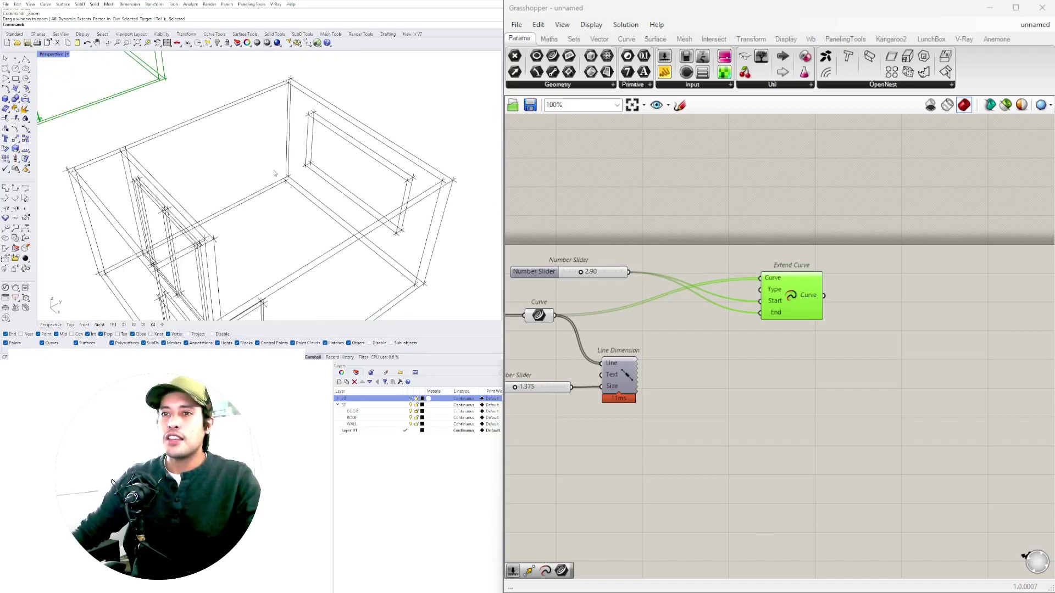
scroll(288, 168, "down", 2)
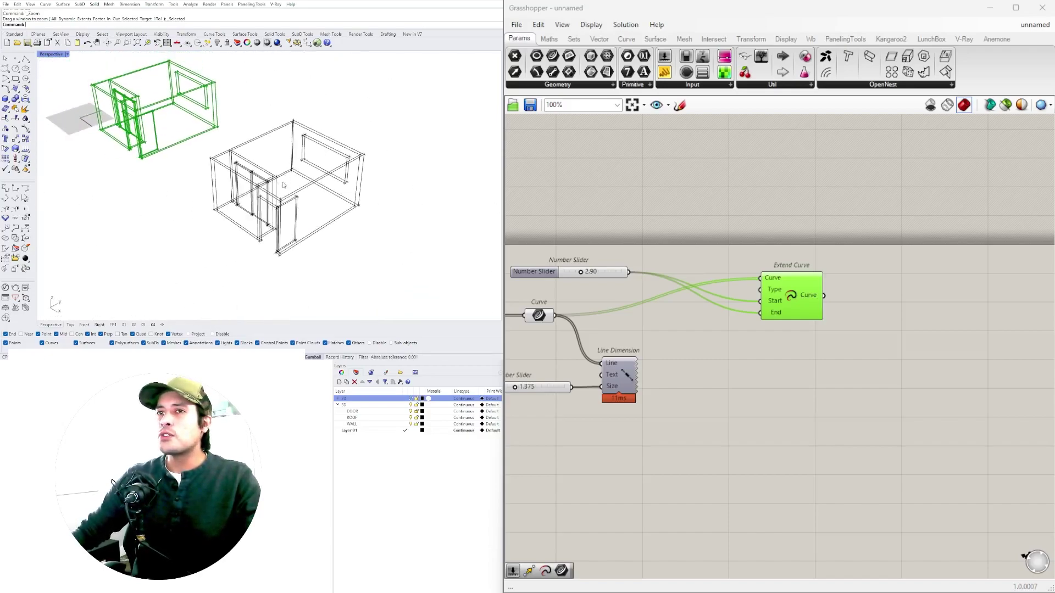
scroll(352, 138, "up", 5)
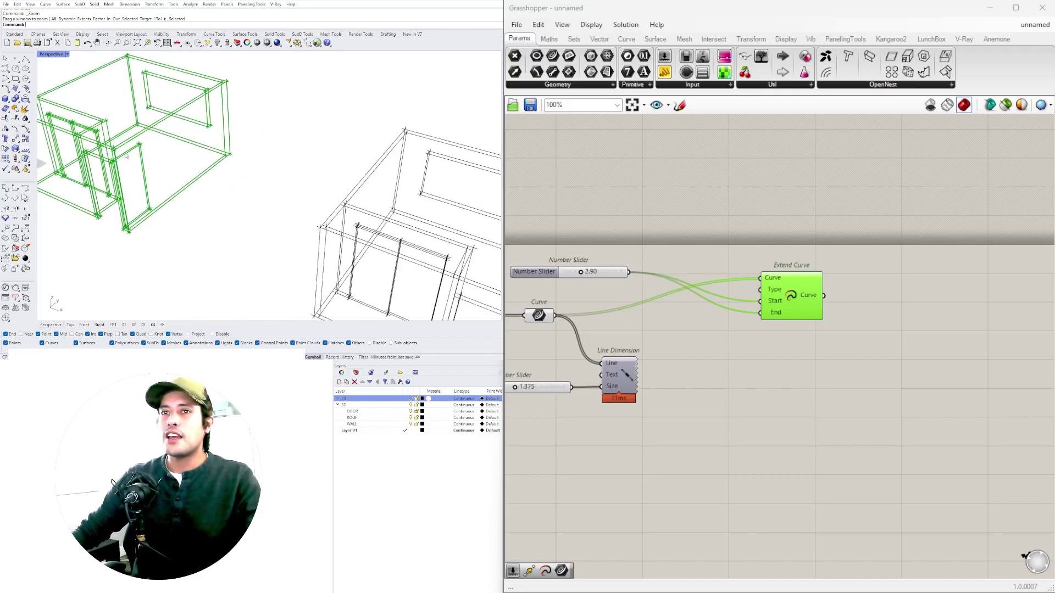
scroll(348, 136, "down", 3)
- Select the Extend Curve component together with its number slider on the canvas
left_click(717, 434)
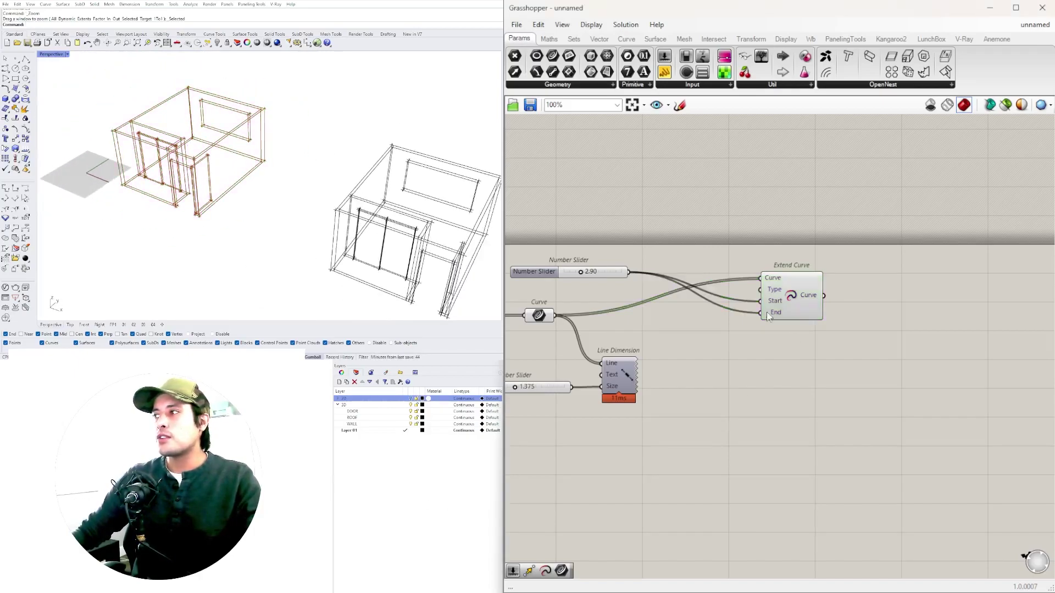
left_click_drag(873, 235, 588, 306)
right_click_drag(689, 271, 861, 270)
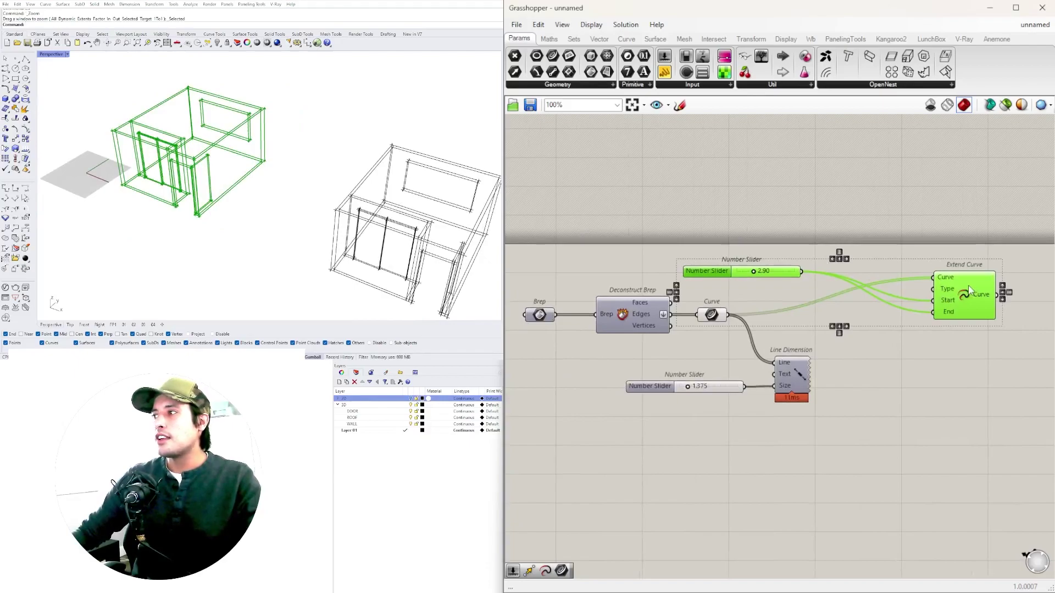